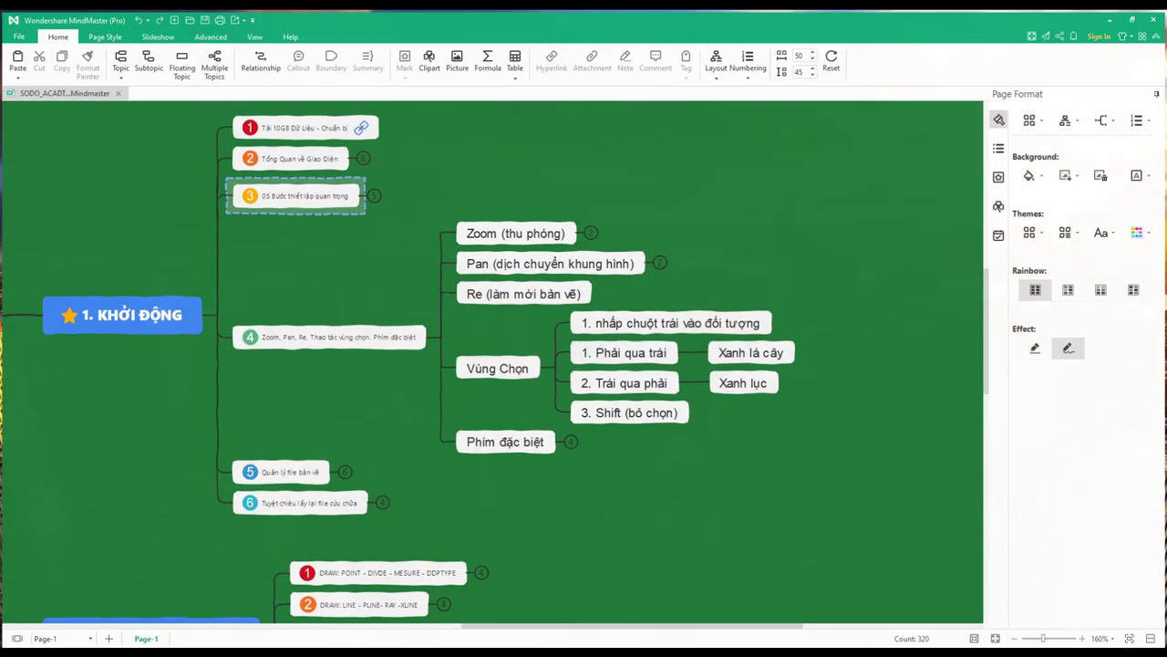
# Find the Vùng Chọn branch and renumber its subtopics 1 to 4, ending with '4. Shift (bỏ chọn)'.
pyautogui.keyDown('ctrl'); pyautogui.scroll(-3, 721, 405); pyautogui.keyUp('ctrl')
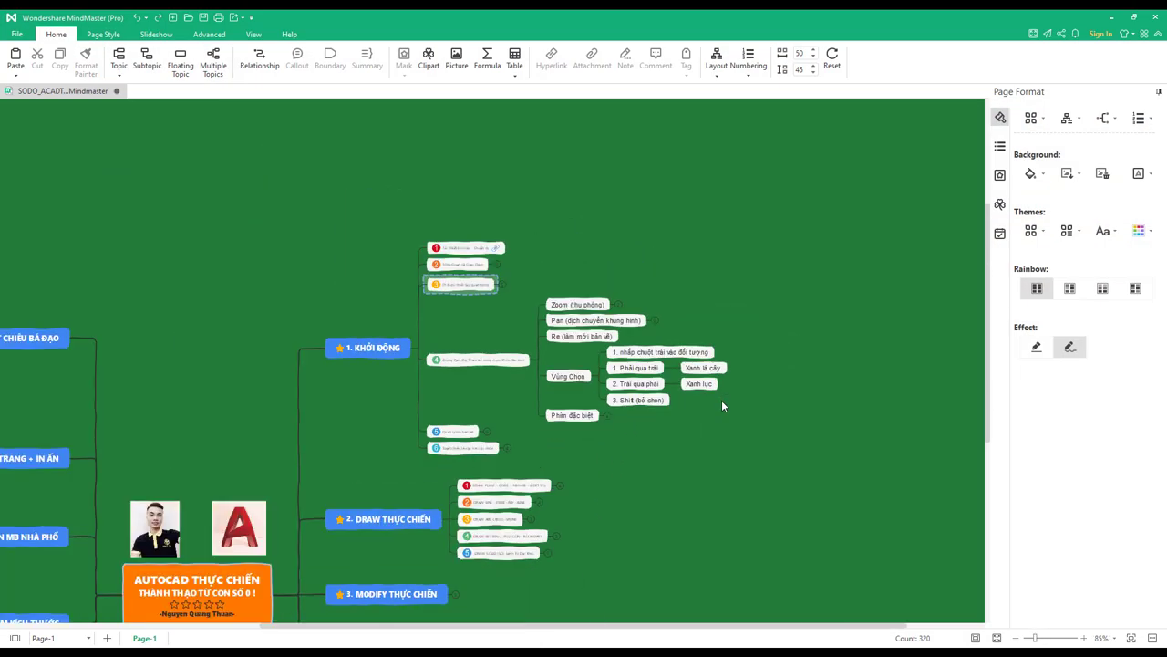
pyautogui.keyDown('ctrl'); pyautogui.scroll(-2, 831, 407); pyautogui.keyUp('ctrl')
pyautogui.keyDown('ctrl'); pyautogui.scroll(-2, 631, 462); pyautogui.keyUp('ctrl')
pyautogui.keyDown('ctrl'); pyautogui.scroll(3, 630, 461); pyautogui.keyUp('ctrl')
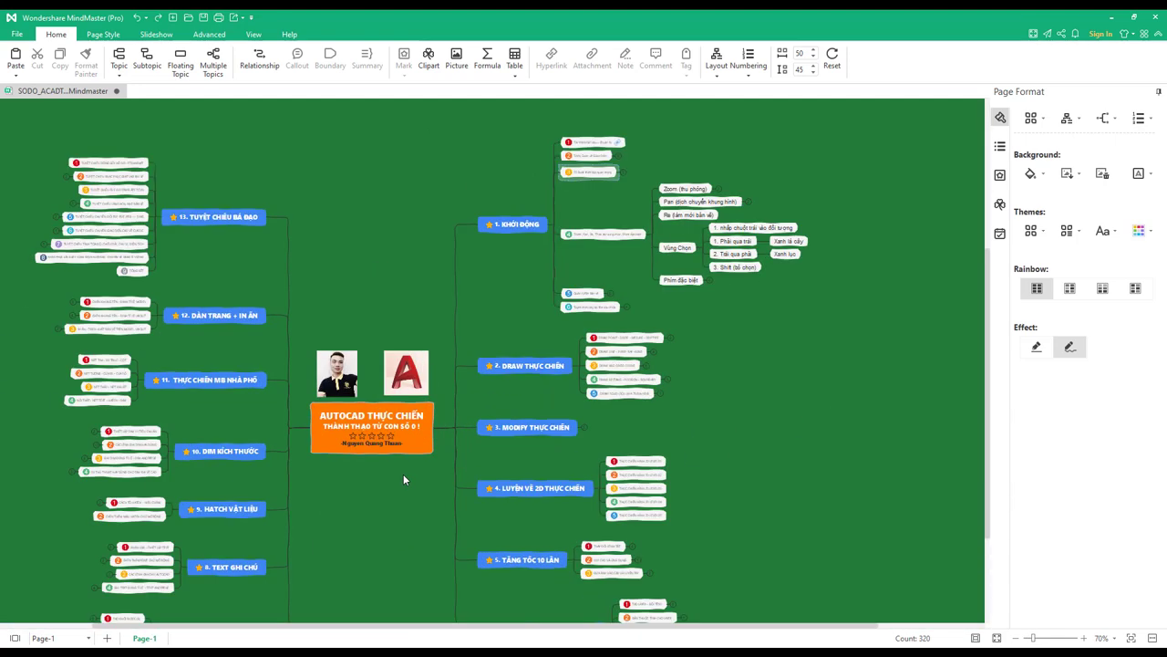
pyautogui.keyDown('ctrl'); pyautogui.scroll(1, 729, 448); pyautogui.keyUp('ctrl')
pyautogui.keyDown('ctrl'); pyautogui.scroll(1, 732, 598); pyautogui.keyUp('ctrl')
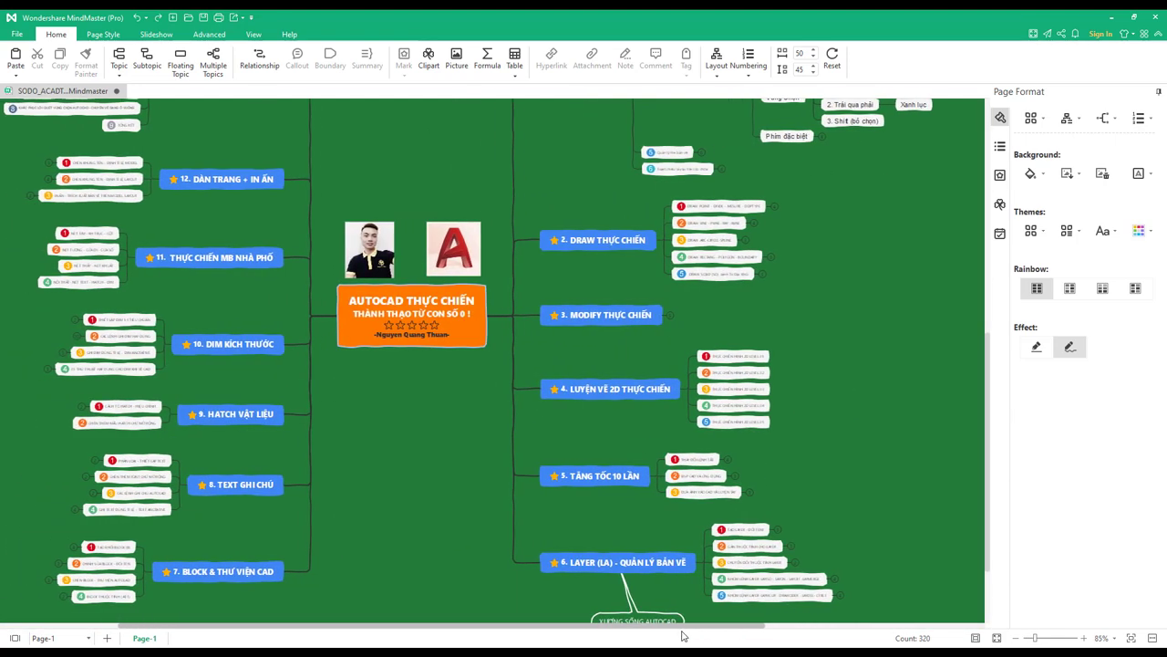
pyautogui.moveTo(720, 631); pyautogui.dragTo(617, 630)
pyautogui.scroll(2, 577, 253)
pyautogui.keyDown('ctrl'); pyautogui.scroll(-1, 536, 252); pyautogui.keyUp('ctrl')
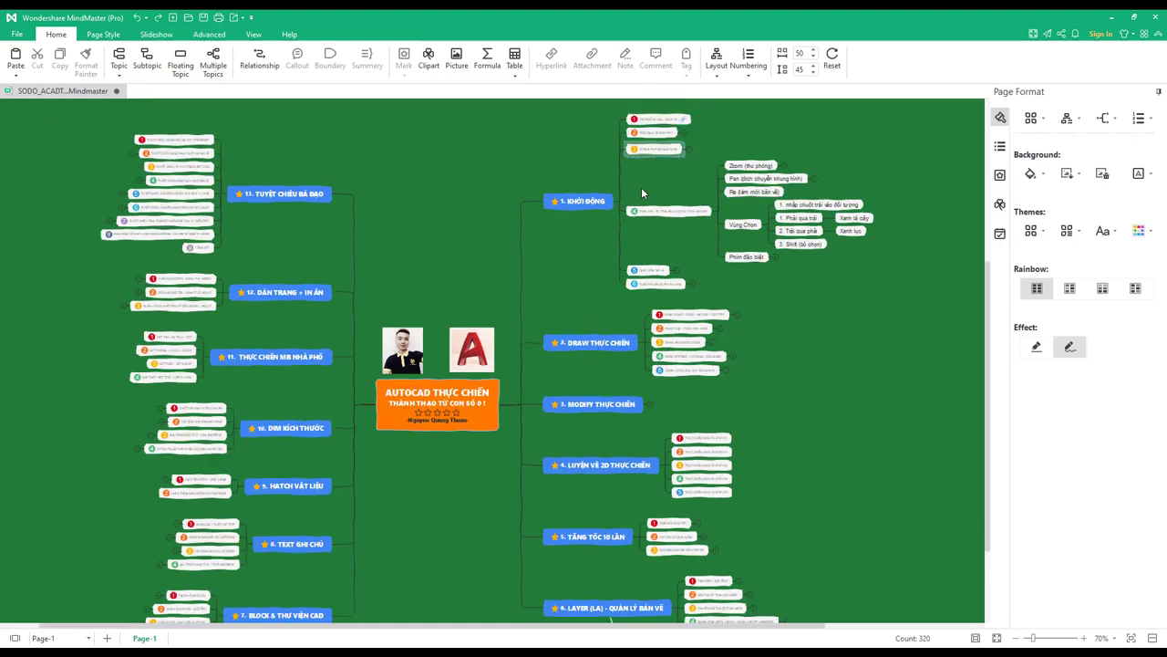
pyautogui.keyDown('ctrl'); pyautogui.scroll(1, 642, 187); pyautogui.keyUp('ctrl')
pyautogui.keyDown('ctrl'); pyautogui.scroll(1, 740, 180); pyautogui.keyUp('ctrl')
pyautogui.keyDown('ctrl'); pyautogui.scroll(1, 796, 216); pyautogui.keyUp('ctrl')
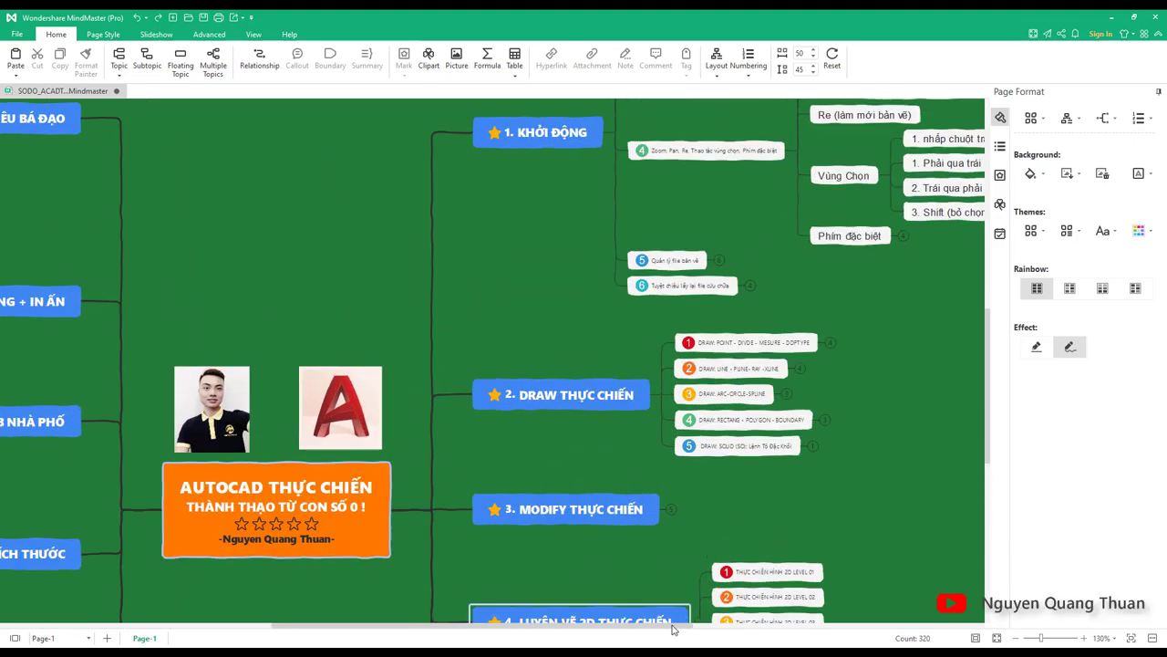
pyautogui.moveTo(672, 630); pyautogui.dragTo(798, 629)
pyautogui.scroll(3, 498, 414)
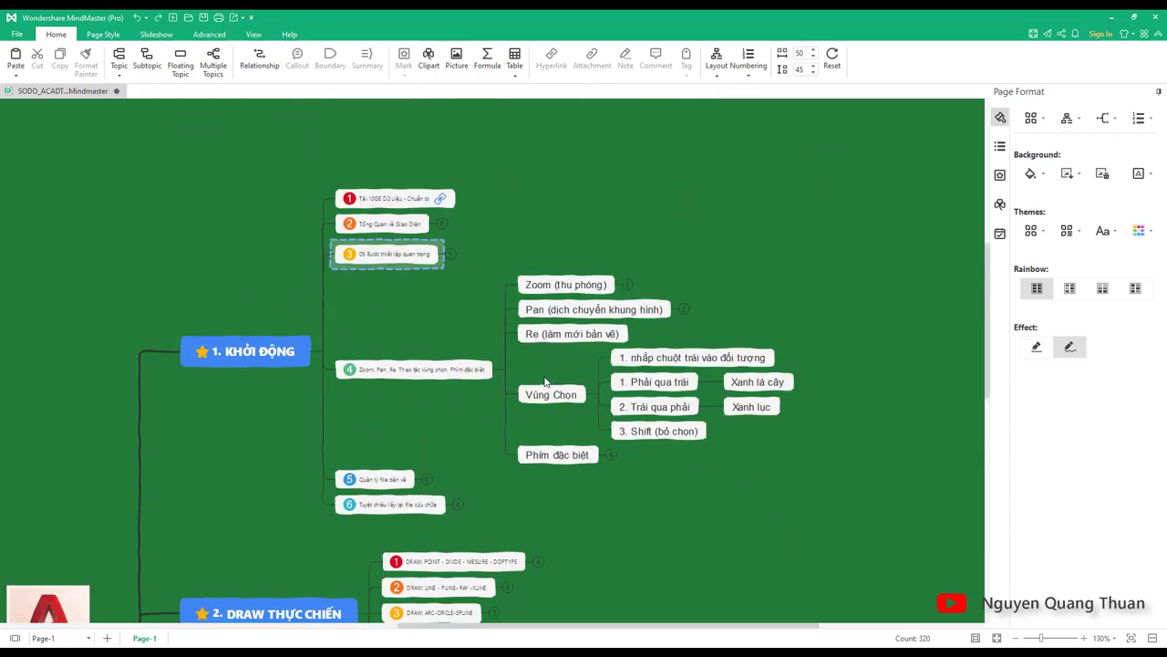
pyautogui.keyDown('ctrl'); pyautogui.scroll(2, 535, 362); pyautogui.keyUp('ctrl')
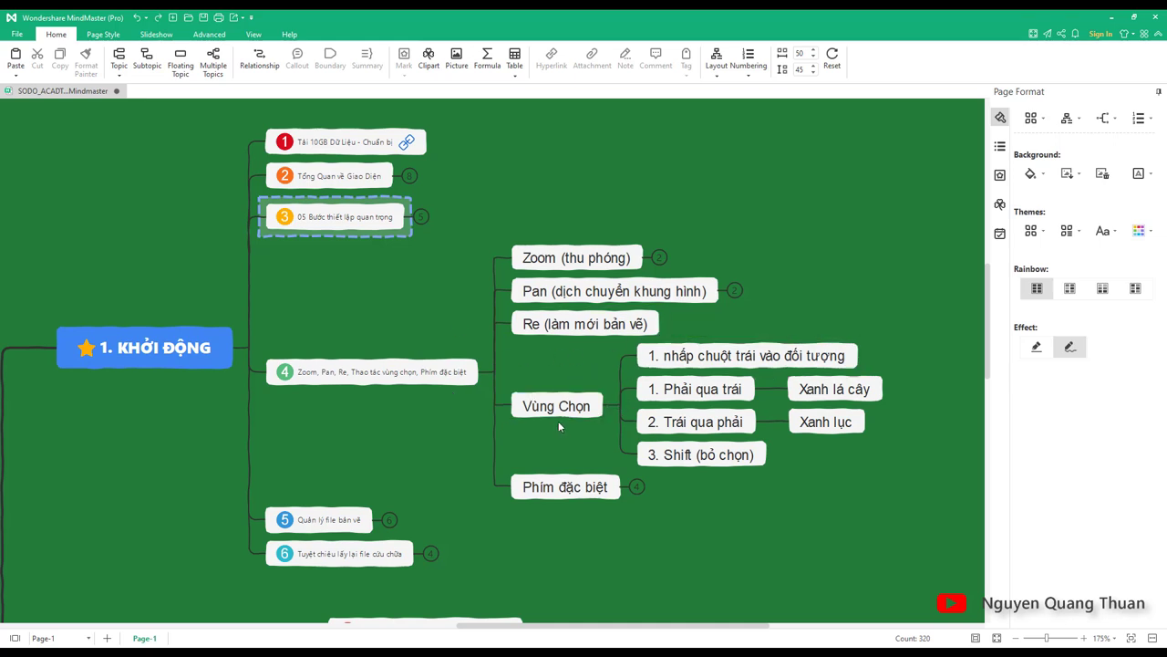
pyautogui.click(589, 412)
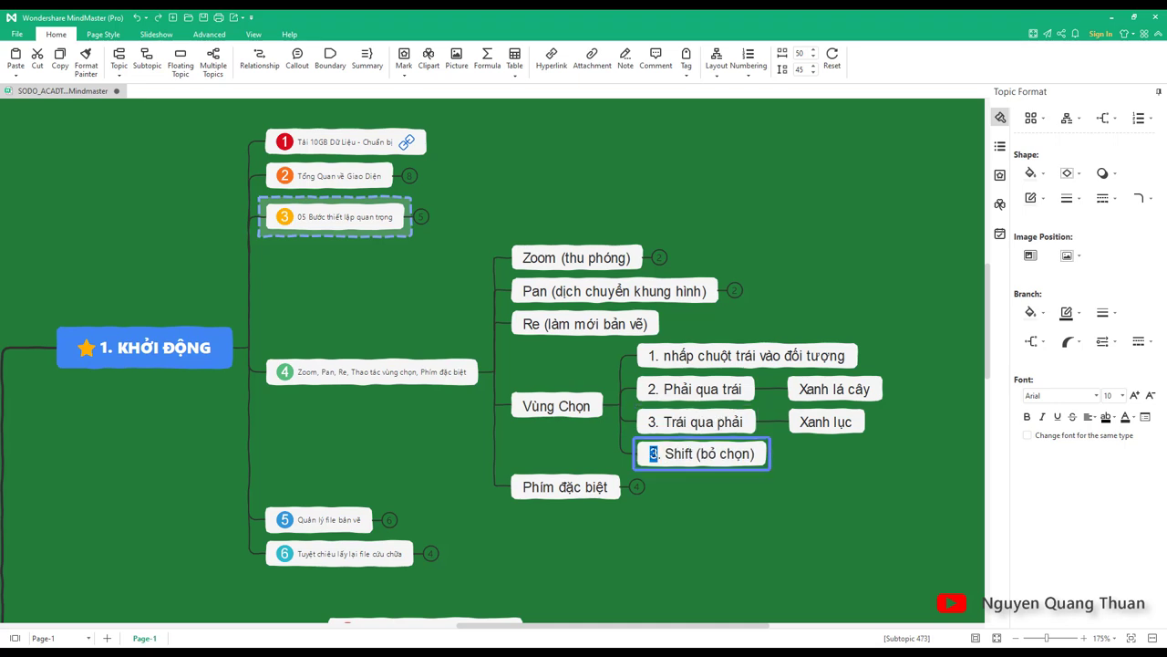
pyautogui.click(702, 454)
pyautogui.write('4')
pyautogui.click(769, 503)
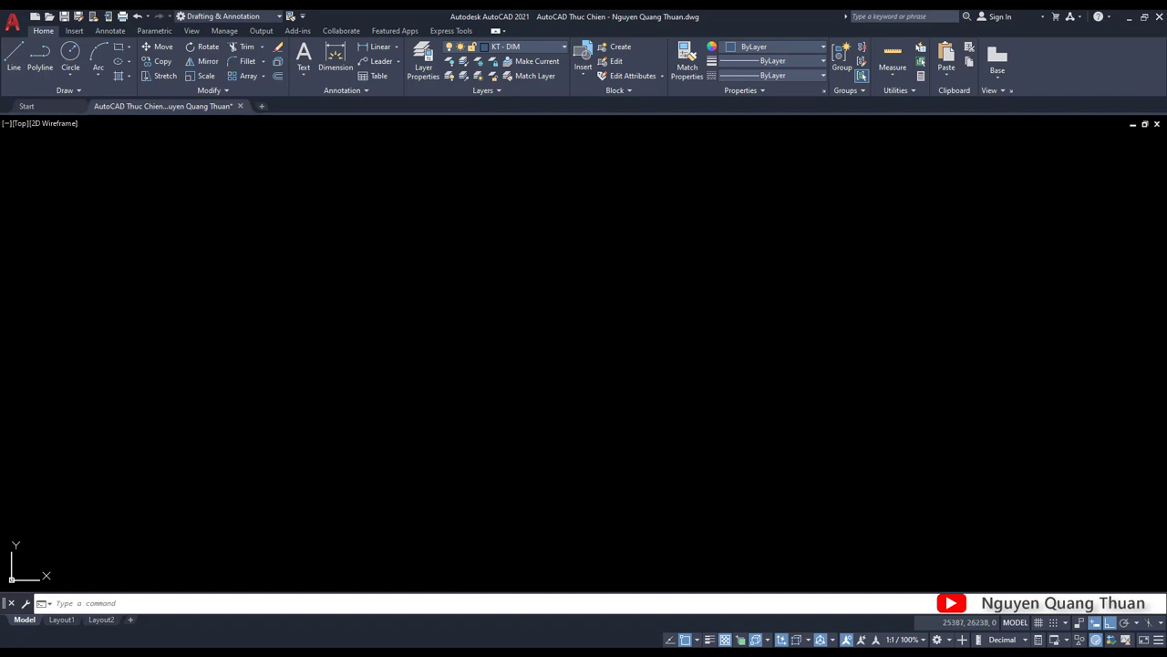
# Draw one rectangle with the REC command.
pyautogui.write('rec')
pyautogui.press('Return')
pyautogui.click(406, 206)
pyautogui.click(535, 300)
pyautogui.click(608, 216)
# Copy the rectangle twice downward to form a column of three.
pyautogui.click(540, 309)
pyautogui.write('co')
pyautogui.press('Return')
pyautogui.click(559, 283)
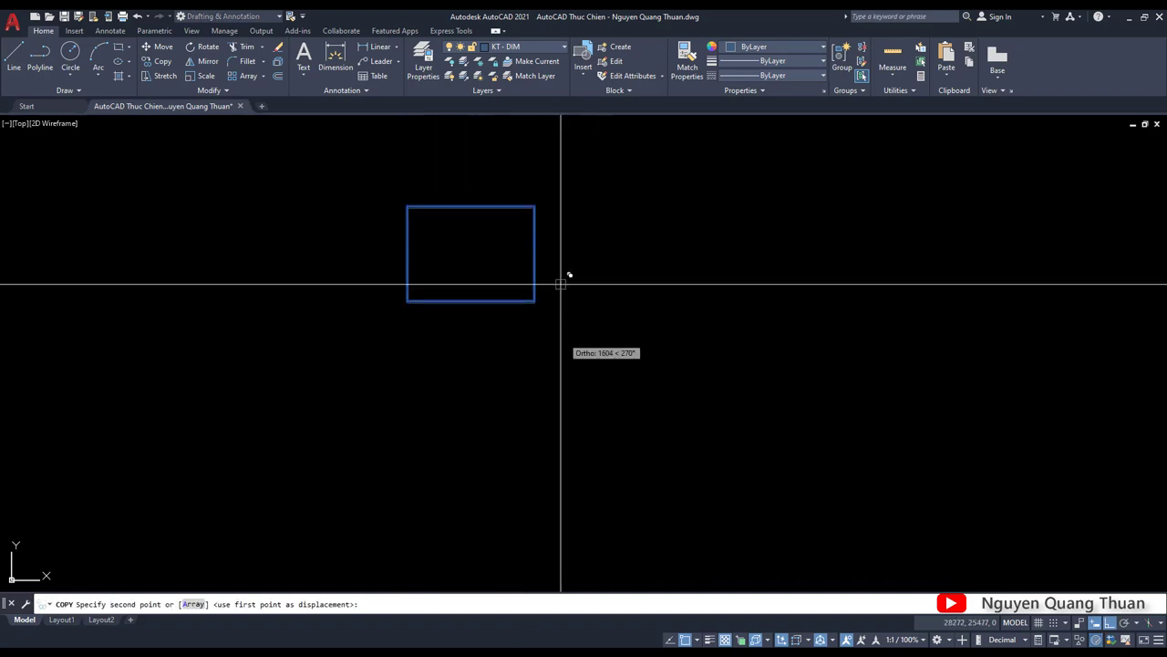
pyautogui.click(574, 395)
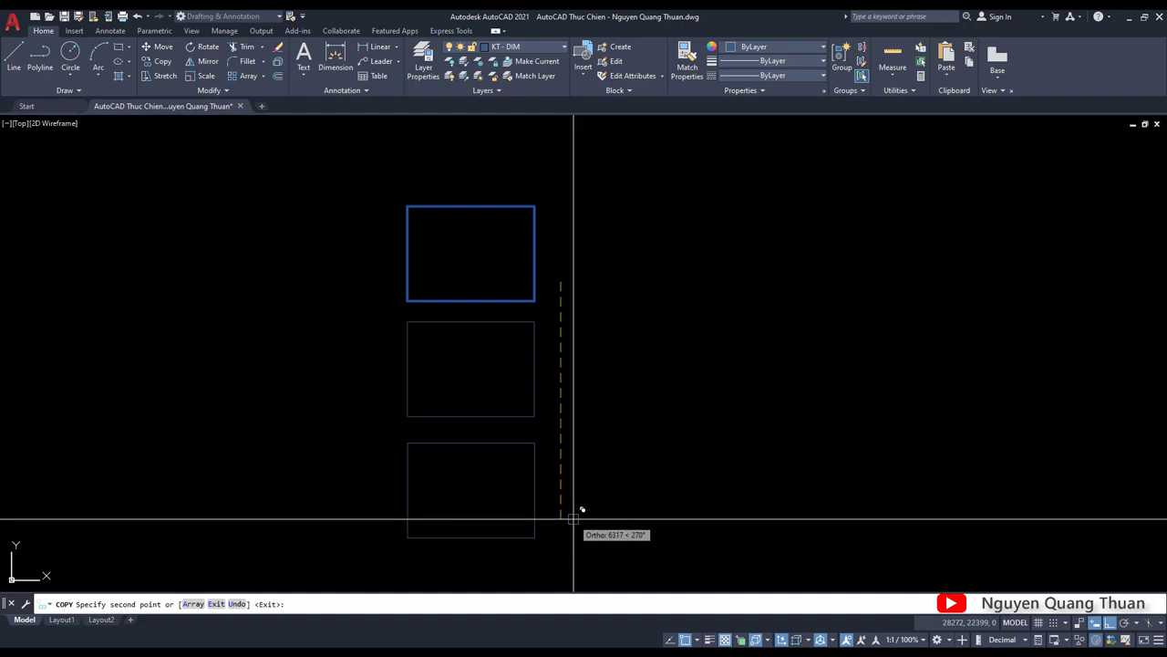
pyautogui.click(574, 517)
pyautogui.press('Return')
# Window-select the three-rectangle column and copy it to the right.
pyautogui.click(596, 456)
pyautogui.click(513, 271)
pyautogui.press('space')
pyautogui.click(604, 307)
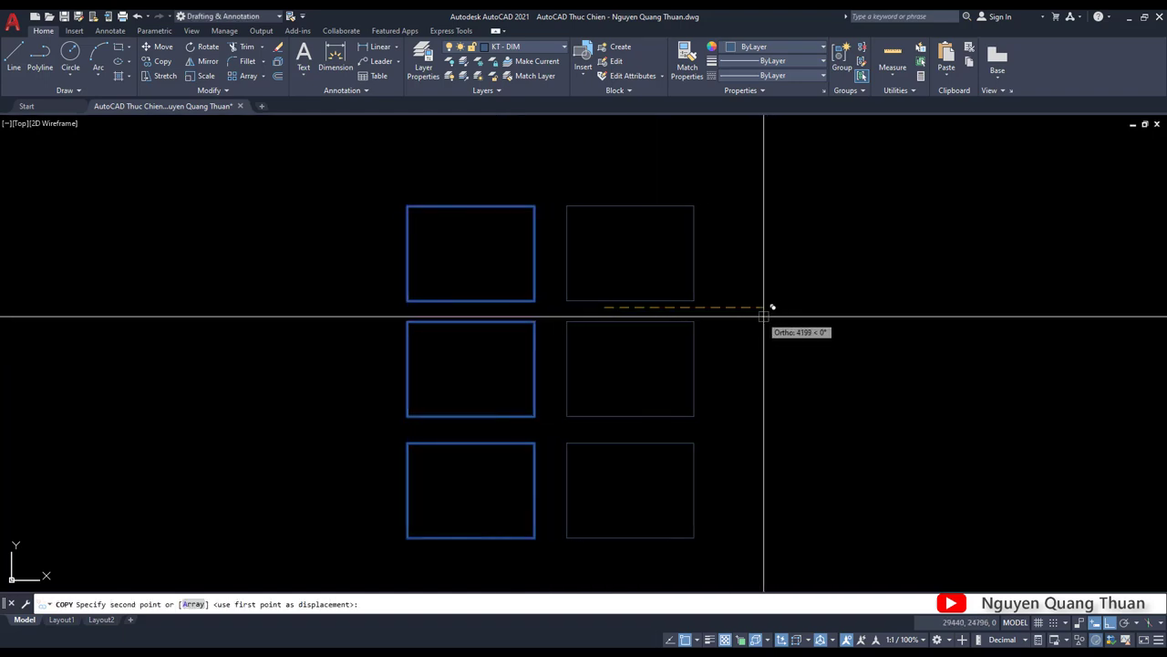
pyautogui.click(757, 307)
pyautogui.press('Return')
pyautogui.scroll(-2, 699, 365)
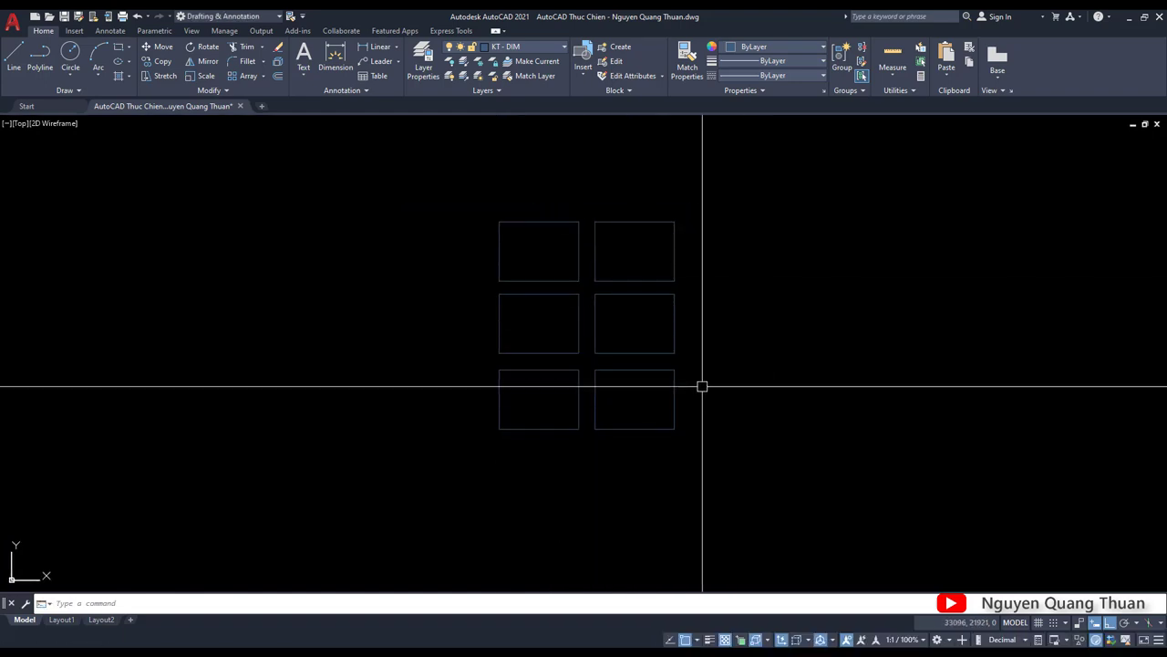
pyautogui.scroll(4, 610, 374)
pyautogui.scroll(-1, 610, 373)
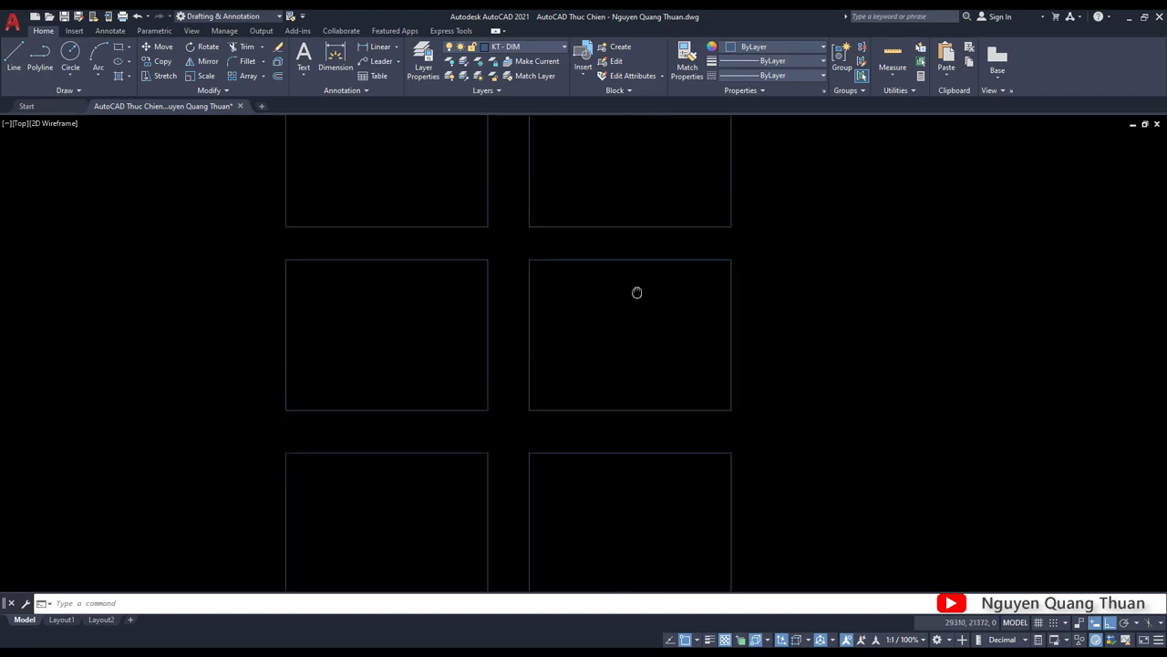
pyautogui.scroll(-1, 639, 292)
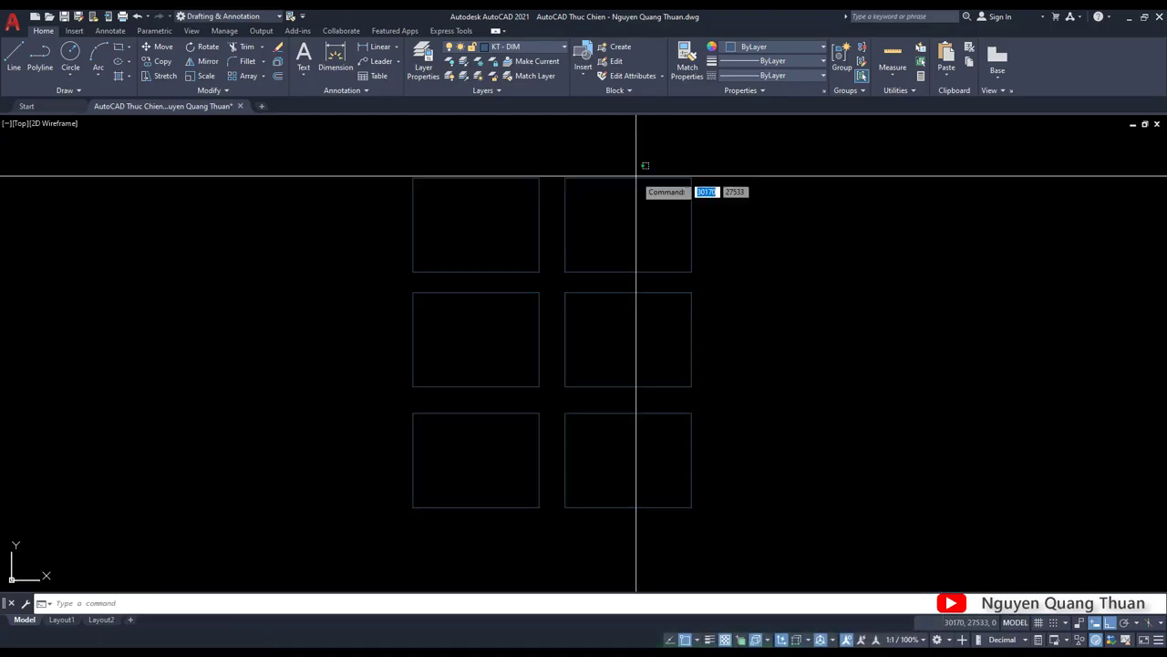
pyautogui.click(636, 178)
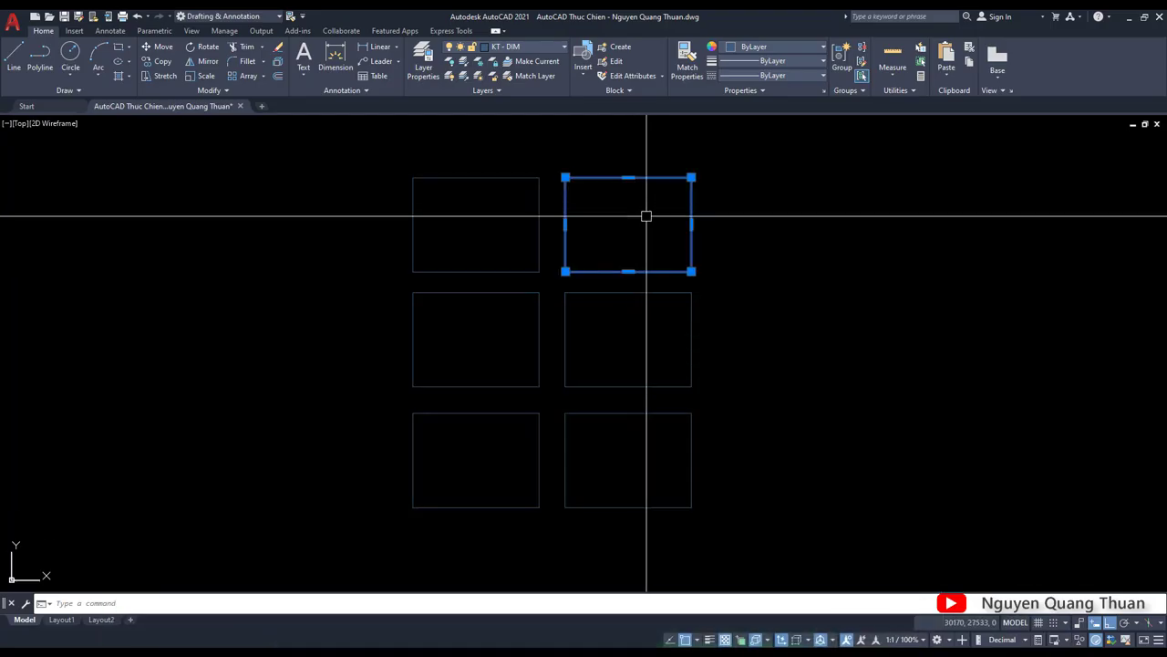
pyautogui.click(513, 171)
pyautogui.click(464, 209)
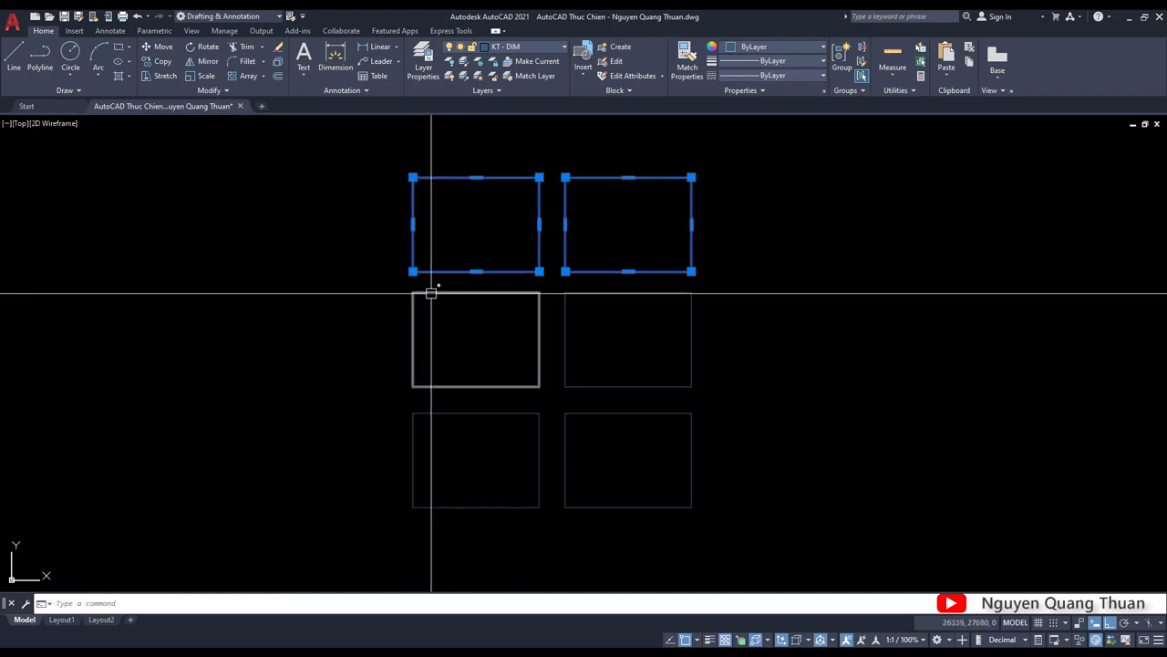
pyautogui.click(433, 292)
pyautogui.click(630, 294)
pyautogui.click(664, 413)
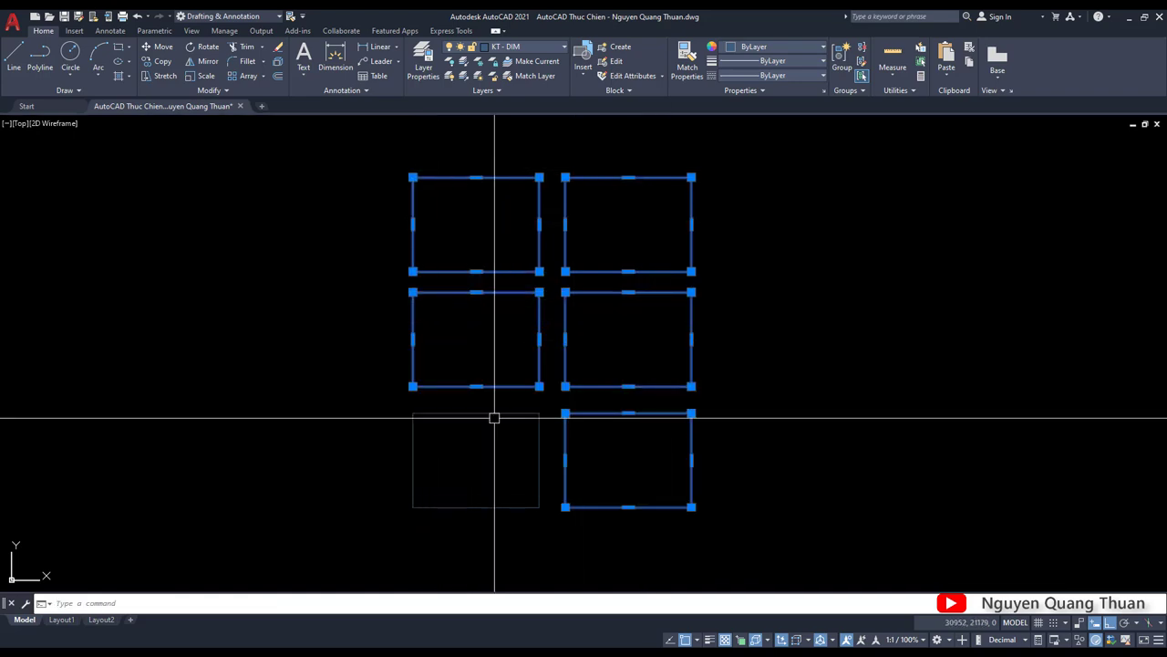
pyautogui.click(493, 414)
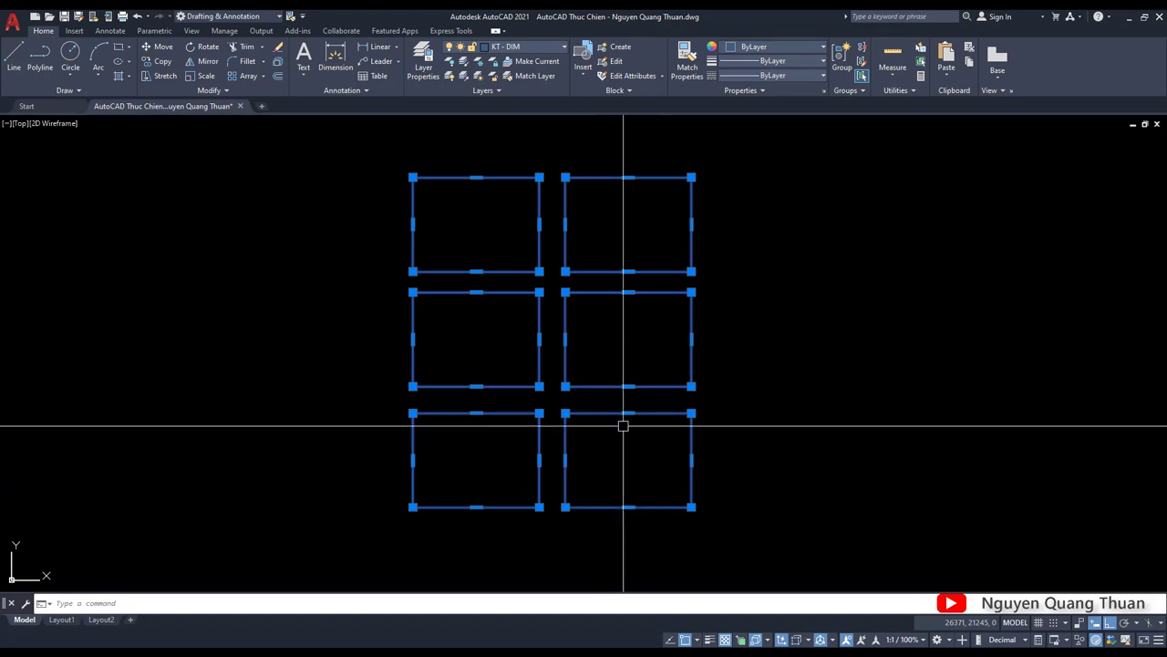
pyautogui.press('Escape')
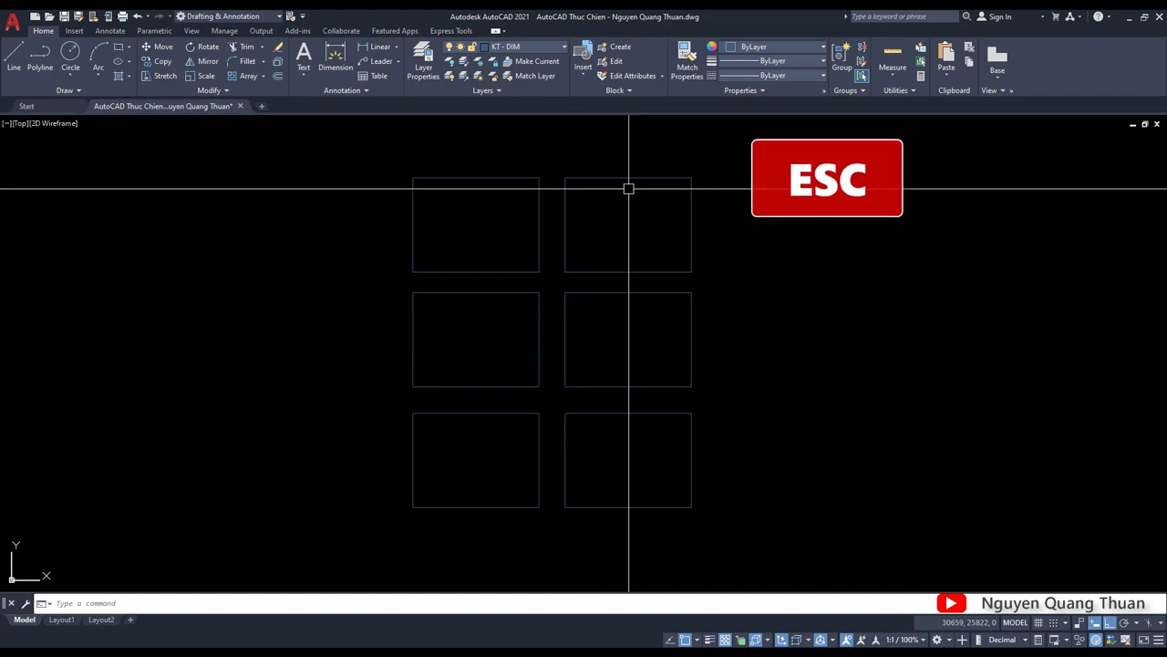
pyautogui.click(617, 146)
pyautogui.click(488, 525)
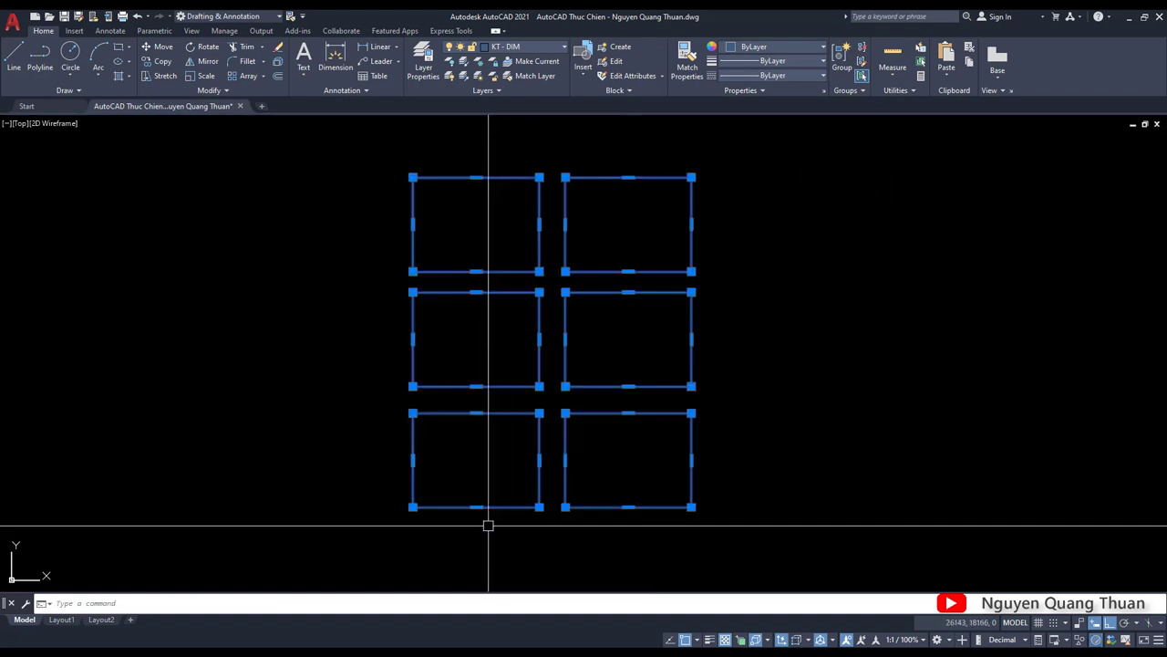
pyautogui.press('Escape')
pyautogui.click(602, 552)
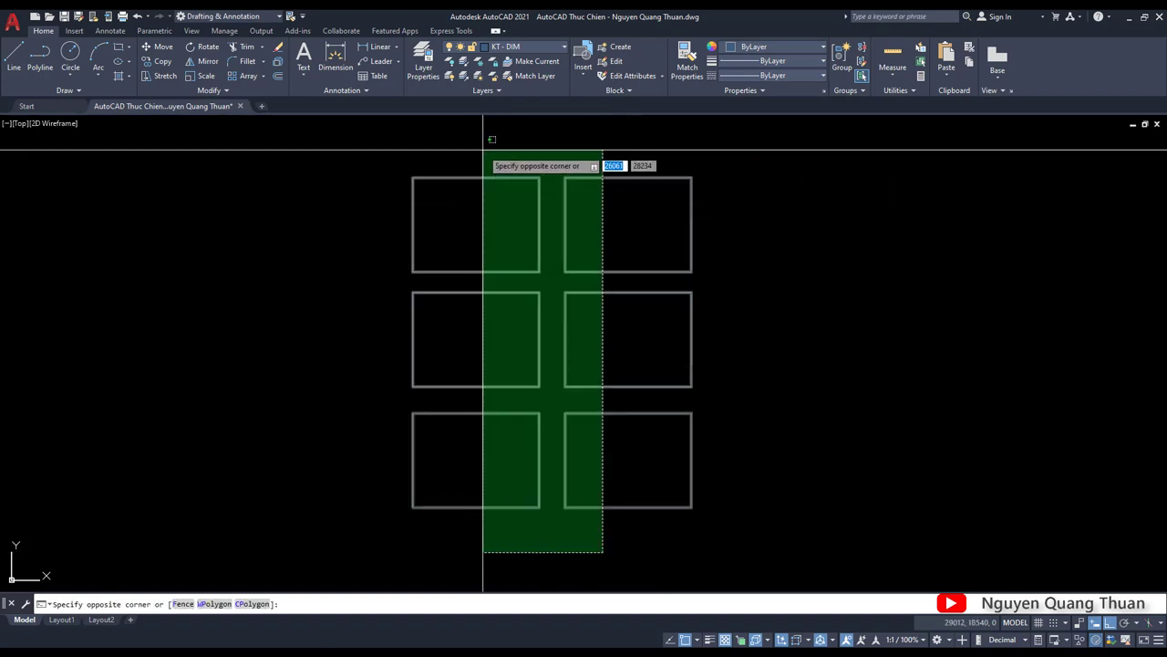
pyautogui.click(494, 139)
pyautogui.press('Escape')
pyautogui.click(602, 179)
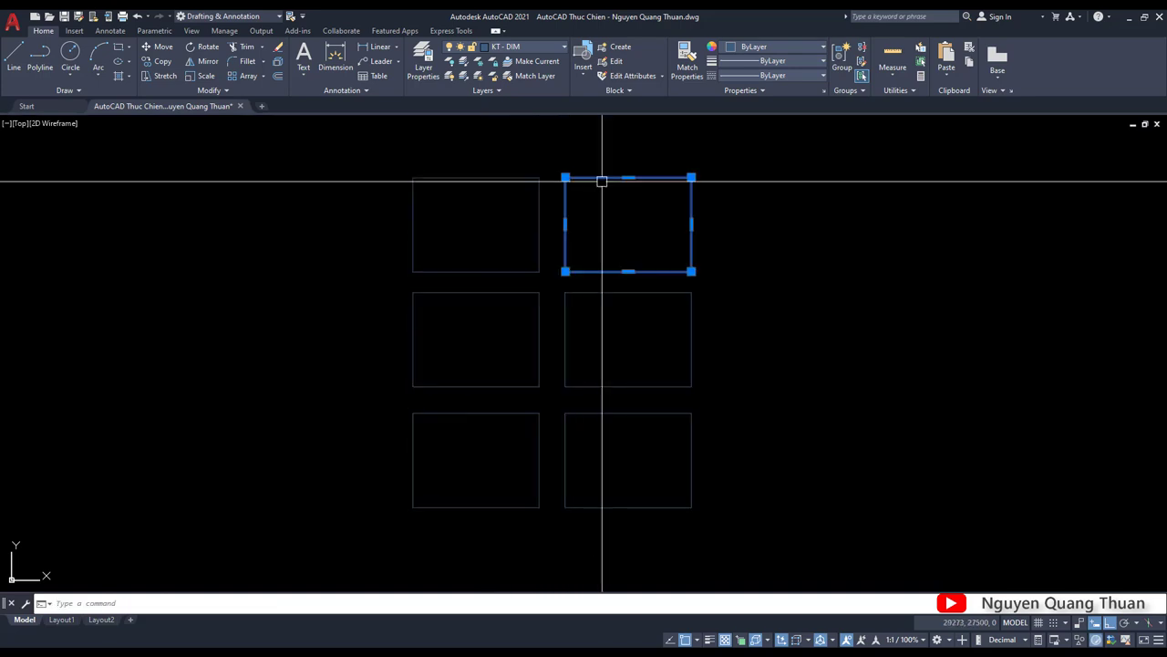
pyautogui.press('Escape')
pyautogui.click(661, 293)
pyautogui.click(651, 413)
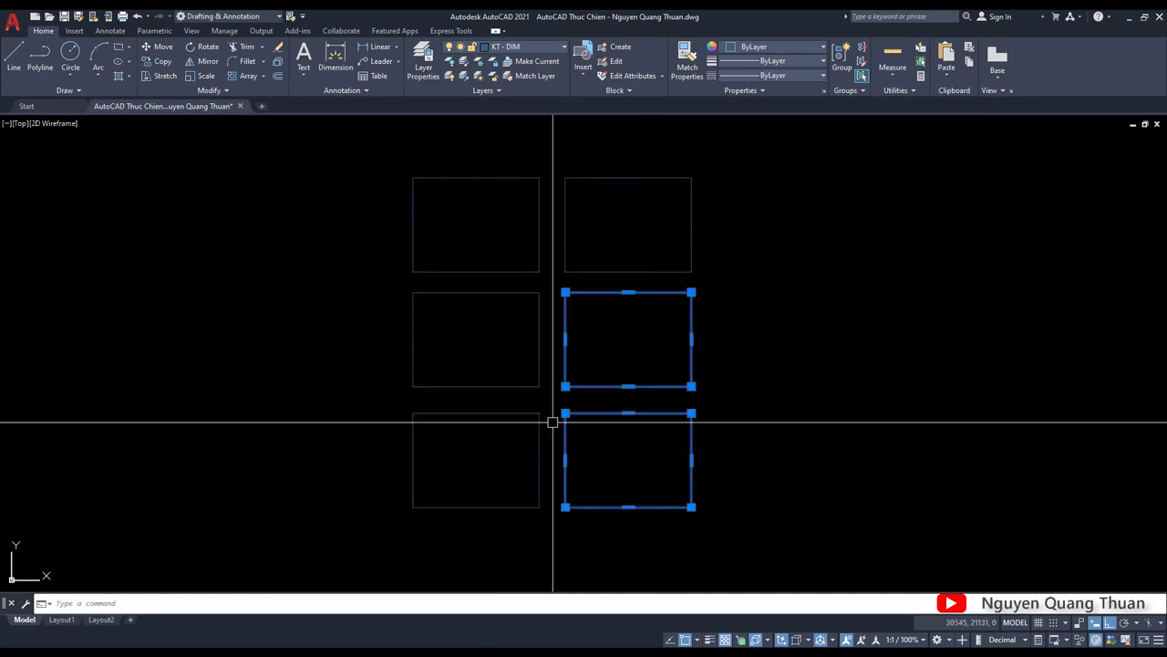
pyautogui.click(508, 413)
pyautogui.click(483, 293)
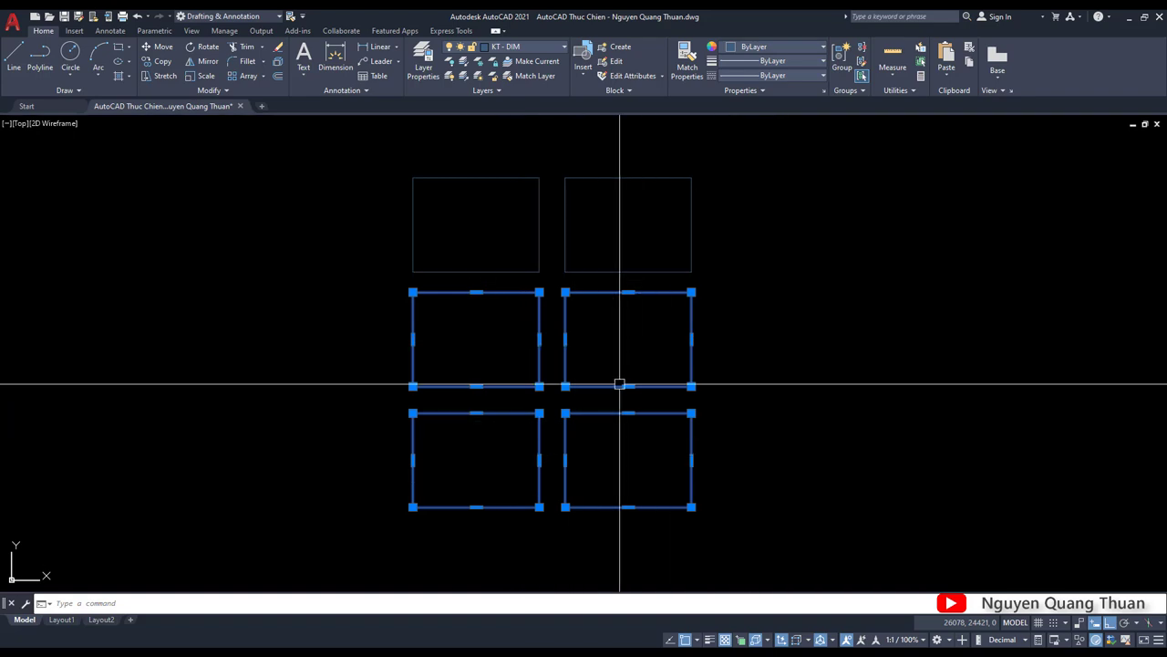
pyautogui.press('Escape')
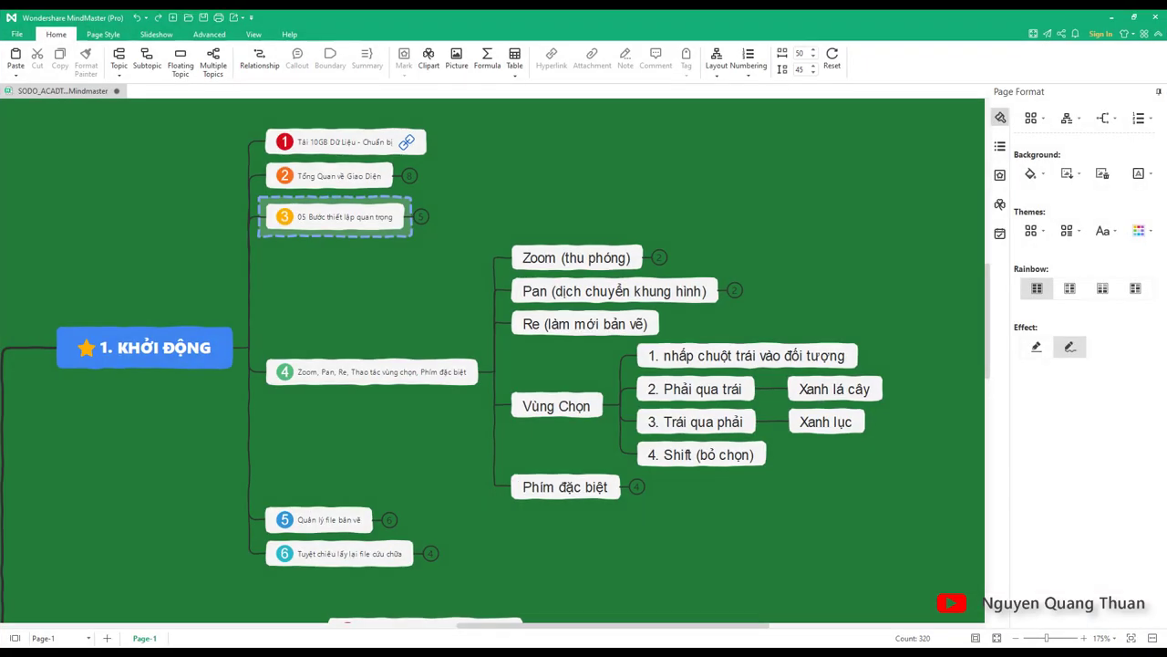
pyautogui.doubleClick(730, 359)
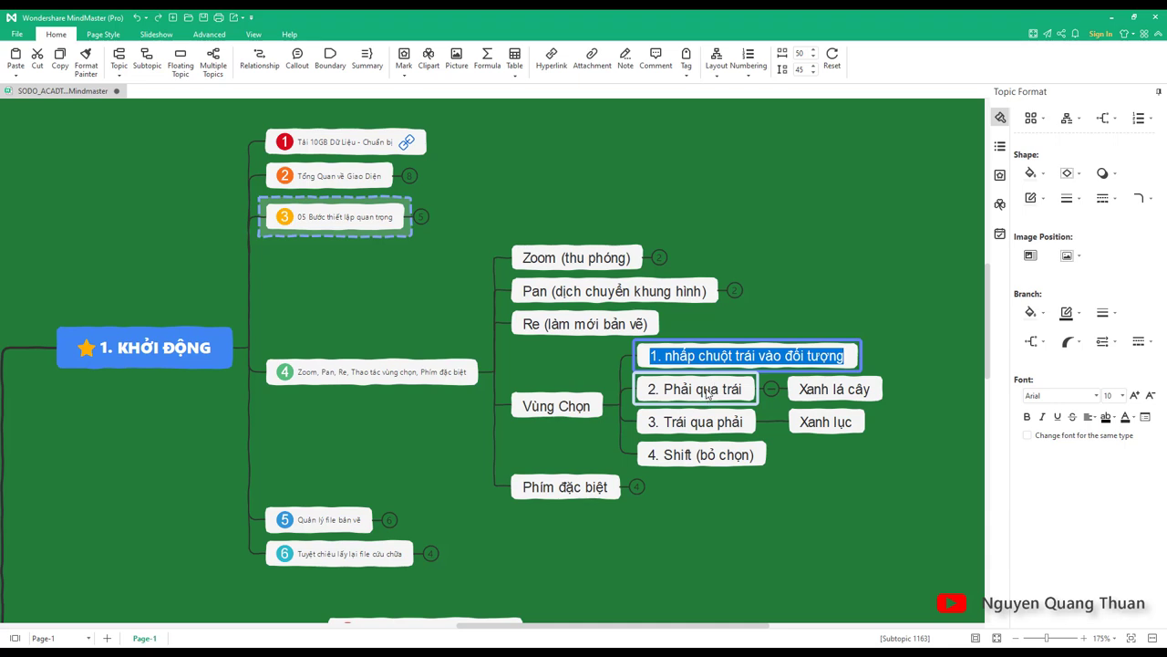
pyautogui.doubleClick(708, 392)
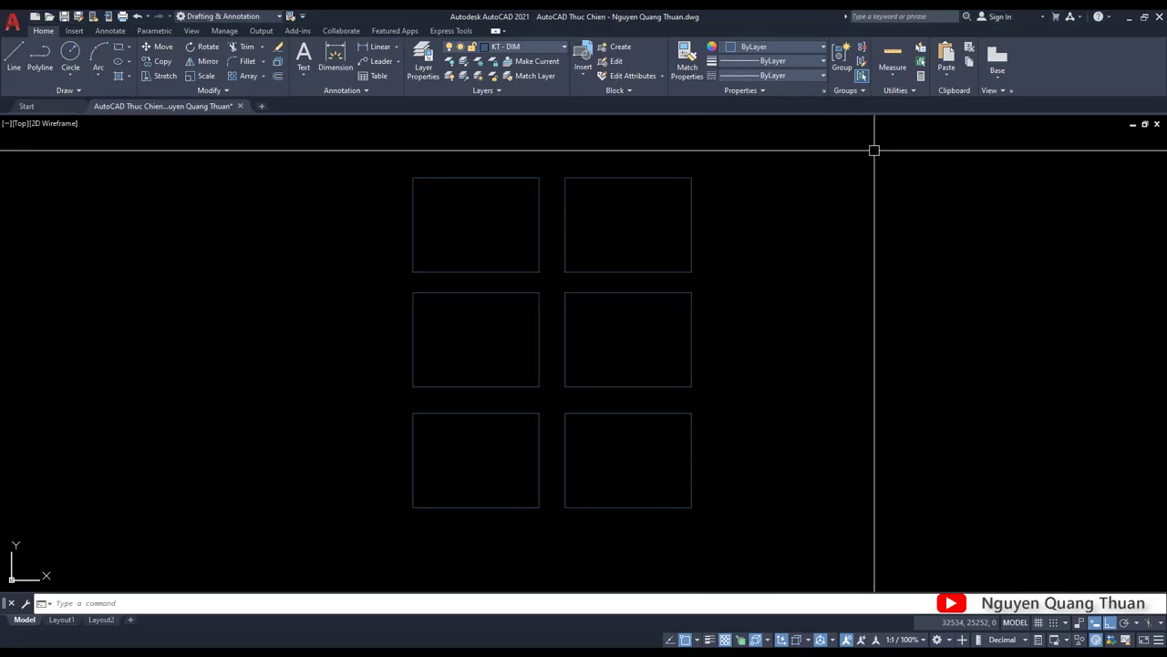
# Window-select all six rectangles.
pyautogui.click(874, 150)
pyautogui.click(780, 241)
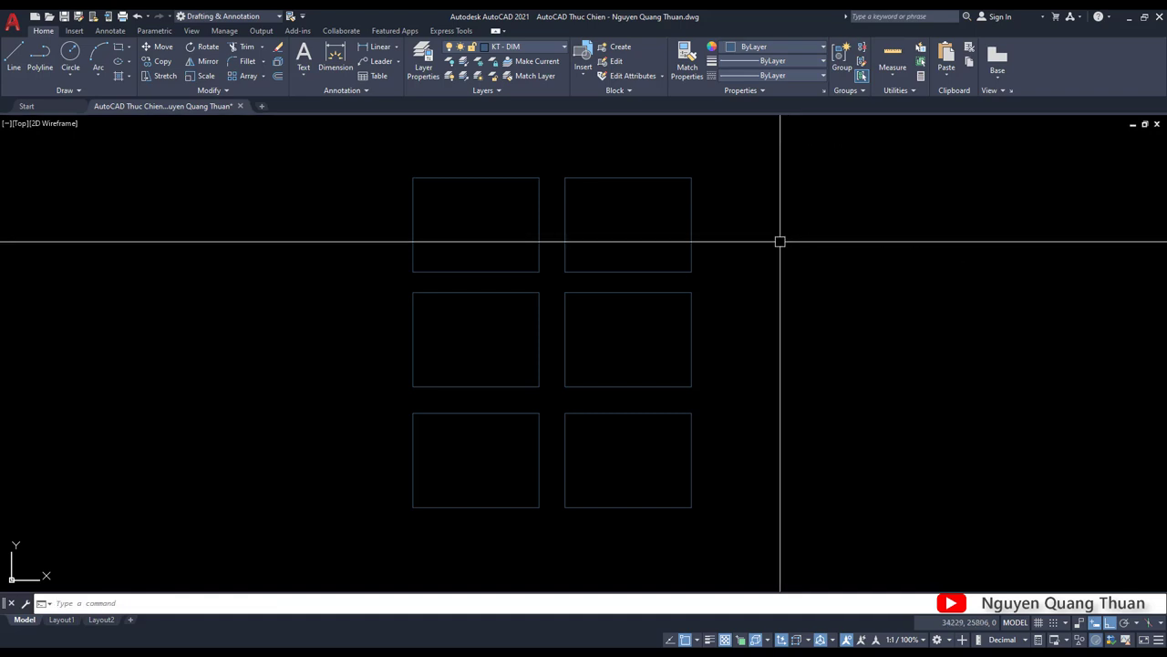
pyautogui.moveTo(780, 214); pyautogui.dragTo(747, 243, button='middle')
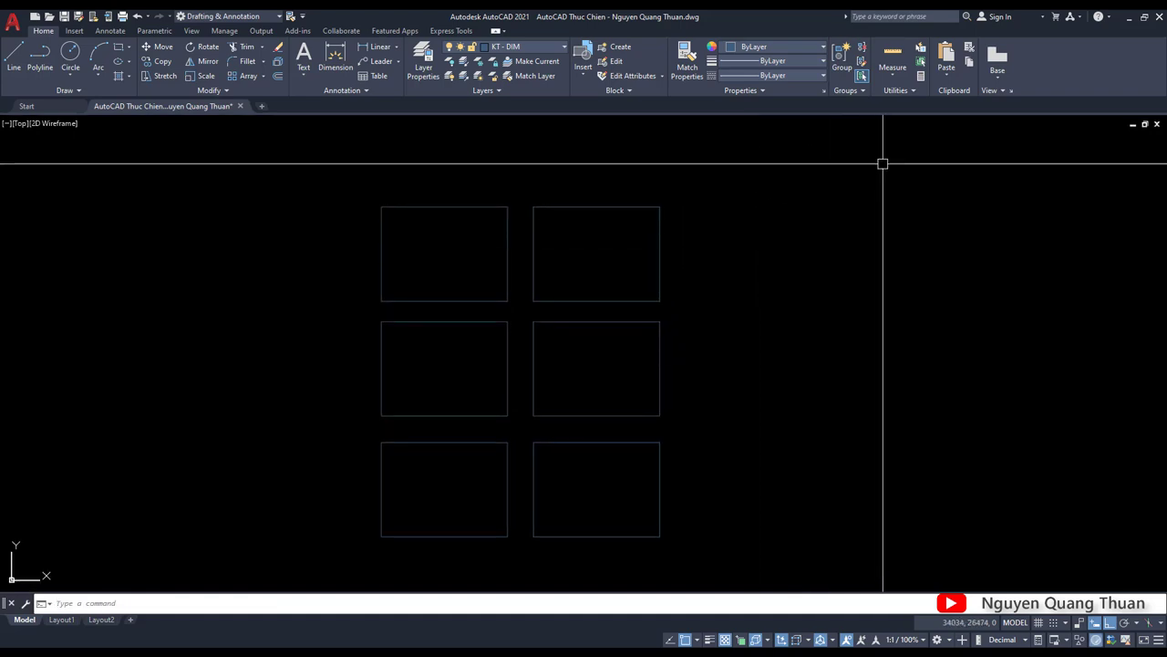
pyautogui.scroll(-6, 509, 289)
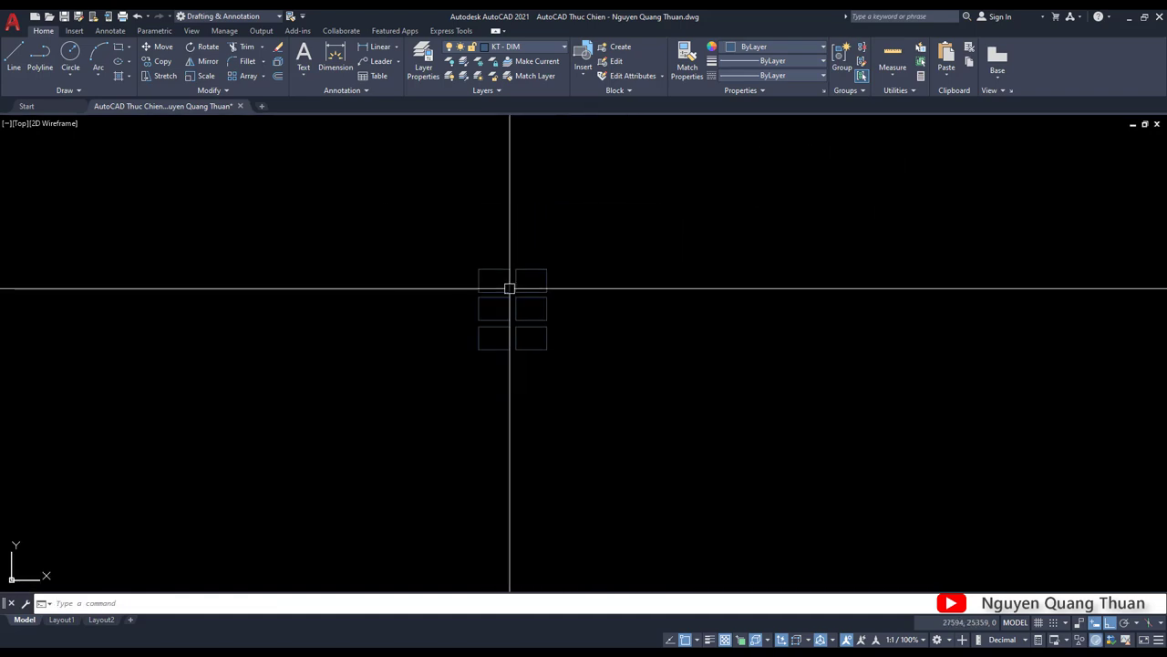
pyautogui.click(630, 404)
pyautogui.click(488, 273)
# Copy the six rectangles downward twice to extend the columns.
pyautogui.write('co')
pyautogui.press('space')
pyautogui.click(631, 289)
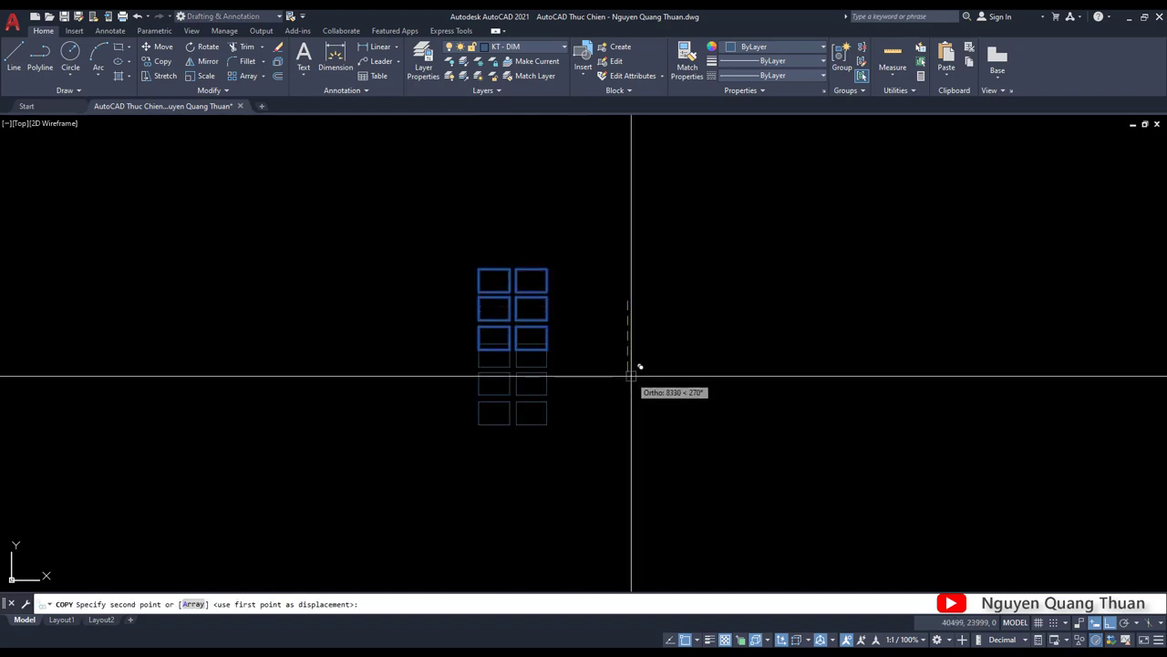
pyautogui.click(631, 386)
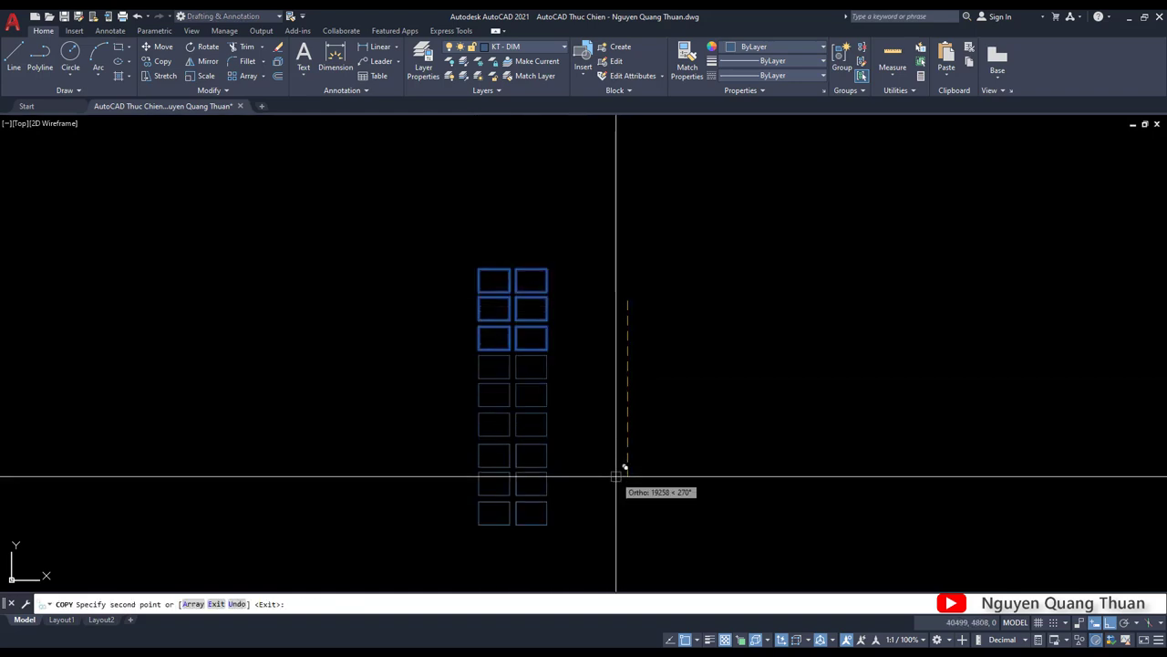
pyautogui.click(626, 466)
pyautogui.press('space')
pyautogui.click(622, 506)
# Select both rectangle columns and copy them to the right.
pyautogui.click(479, 227)
pyautogui.write('co')
pyautogui.click(566, 203)
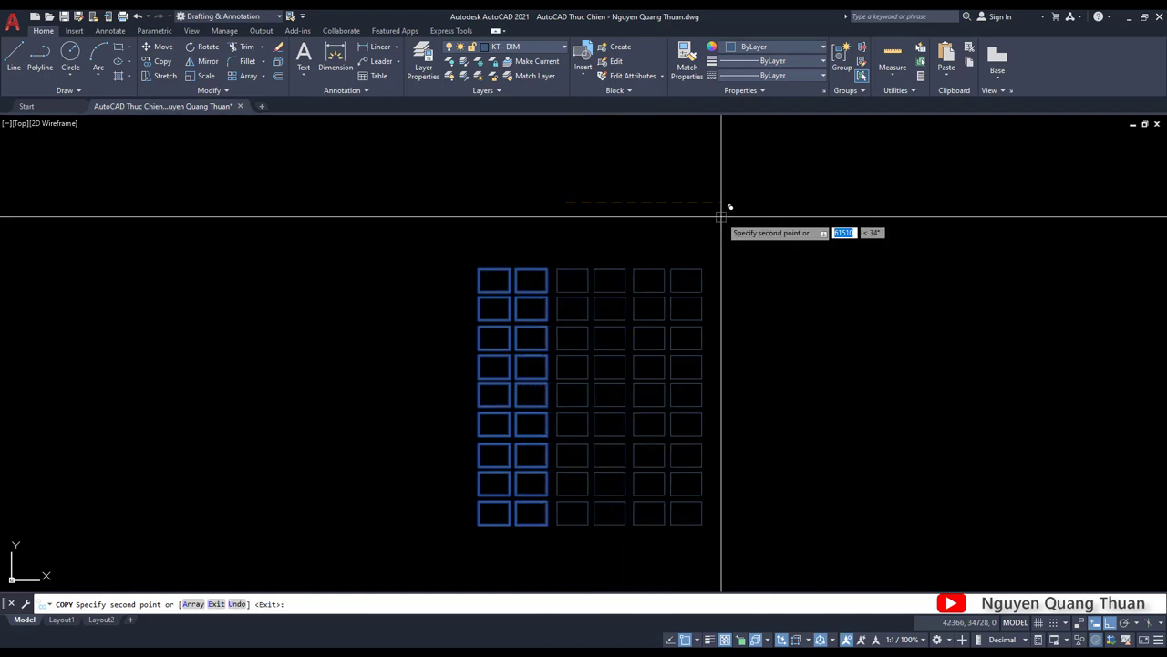
pyautogui.click(727, 204)
pyautogui.press('Escape')
# Pick five top-row rectangles one by one, then clear the selection.
pyautogui.scroll(2, 652, 262)
pyautogui.click(652, 262)
pyautogui.click(578, 262)
pyautogui.click(518, 262)
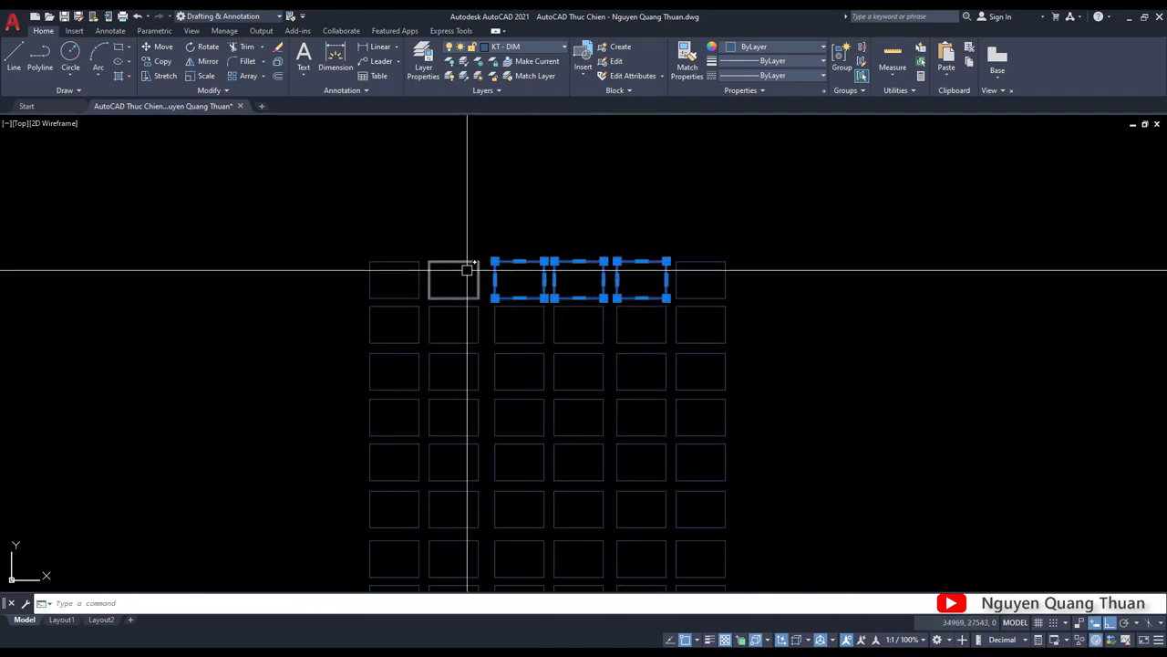
pyautogui.click(454, 262)
pyautogui.click(394, 263)
pyautogui.press('Escape')
# Try window and crossing selections over the grid, clearing each one.
pyautogui.scroll(-2, 575, 202)
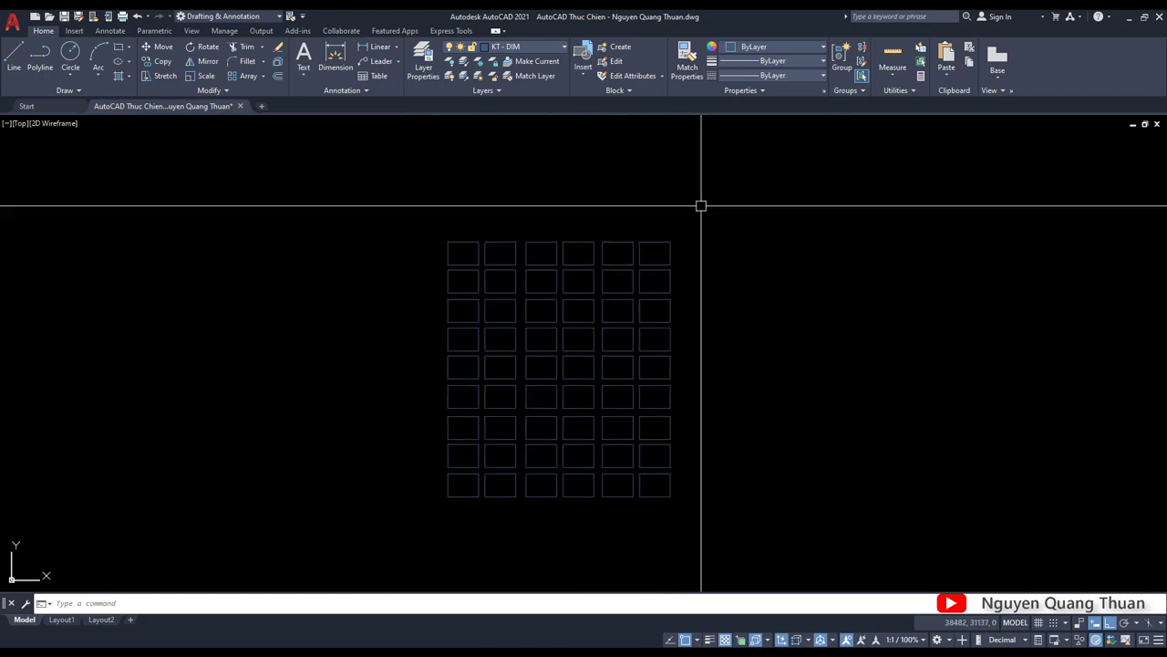
pyautogui.click(779, 179)
pyautogui.press('Escape')
pyautogui.click(737, 219)
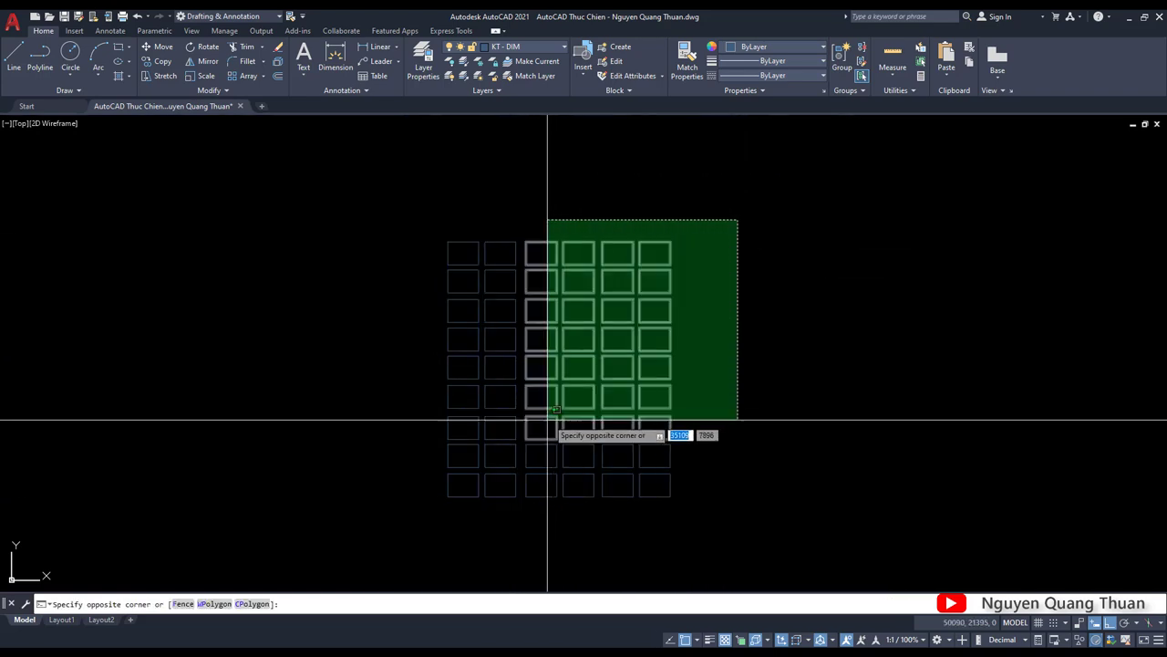
pyautogui.click(513, 456)
pyautogui.press('Escape')
pyautogui.click(719, 453)
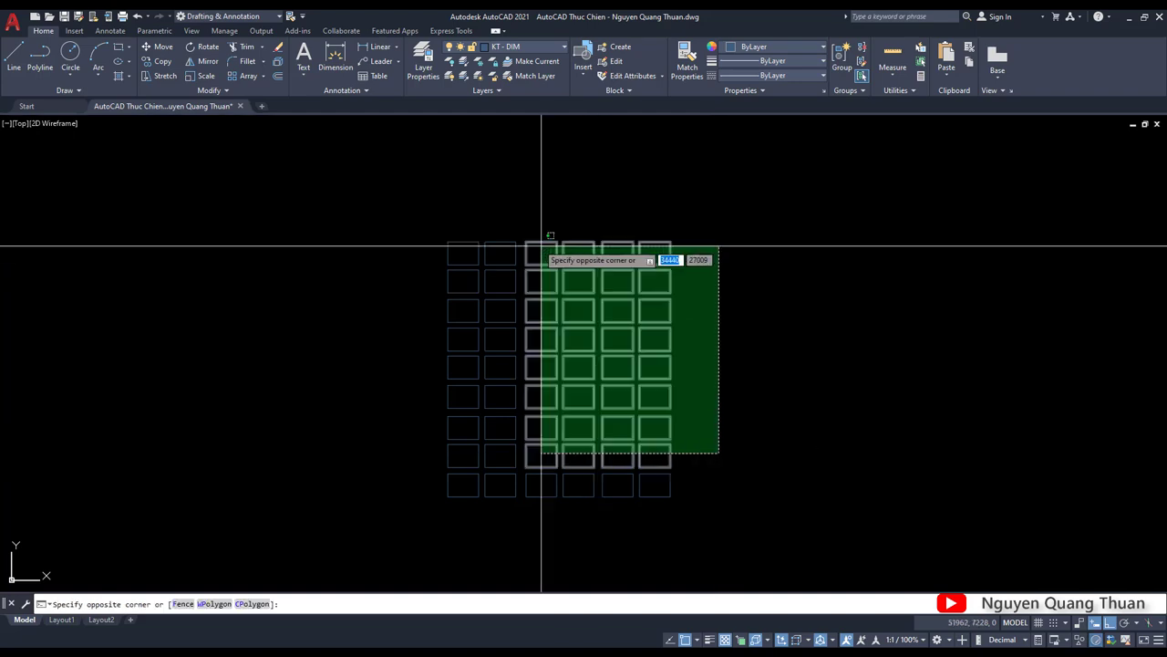
pyautogui.press('Escape')
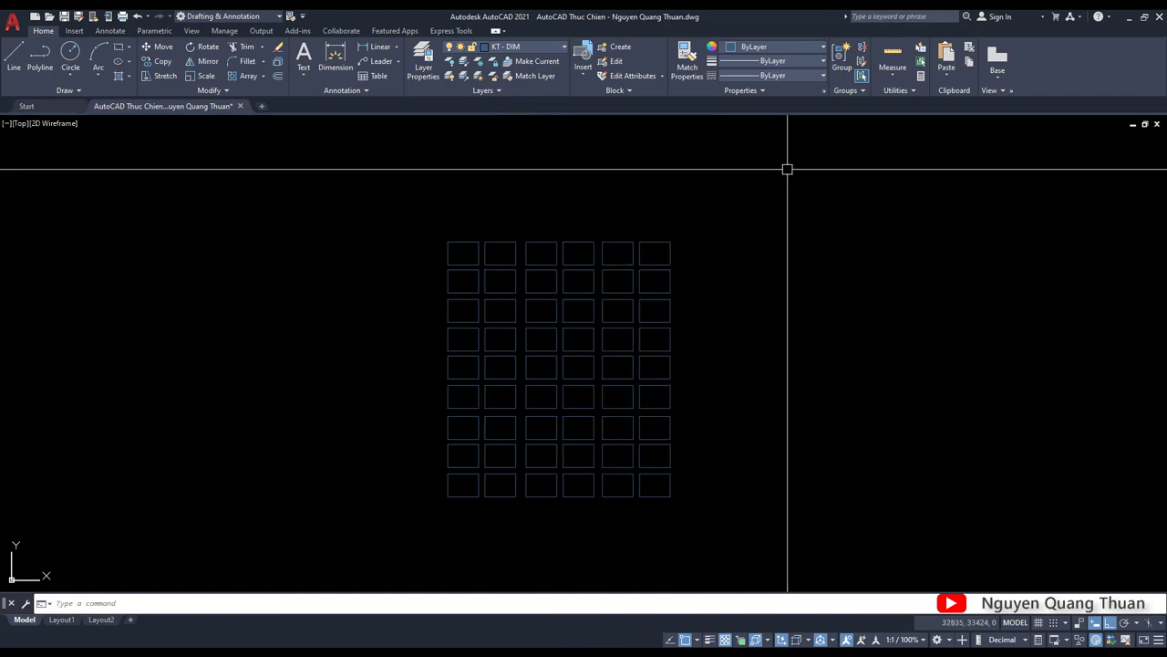
# Crossing-select the top-right block of nine rectangles.
pyautogui.click(820, 157)
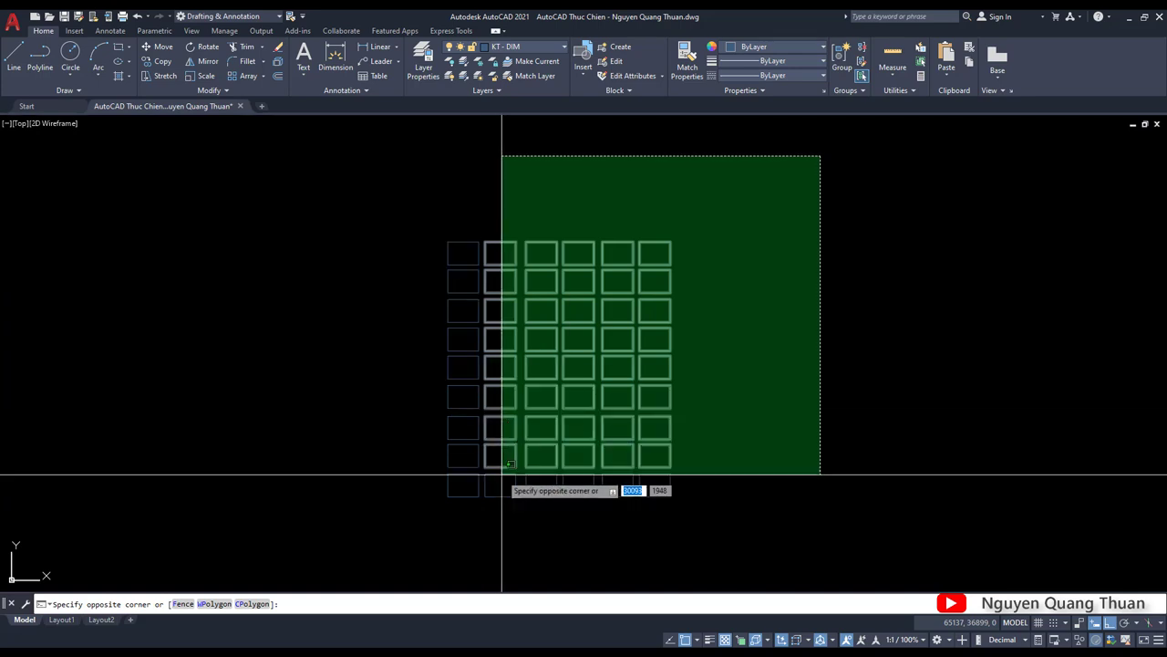
pyautogui.scroll(2, 500, 448)
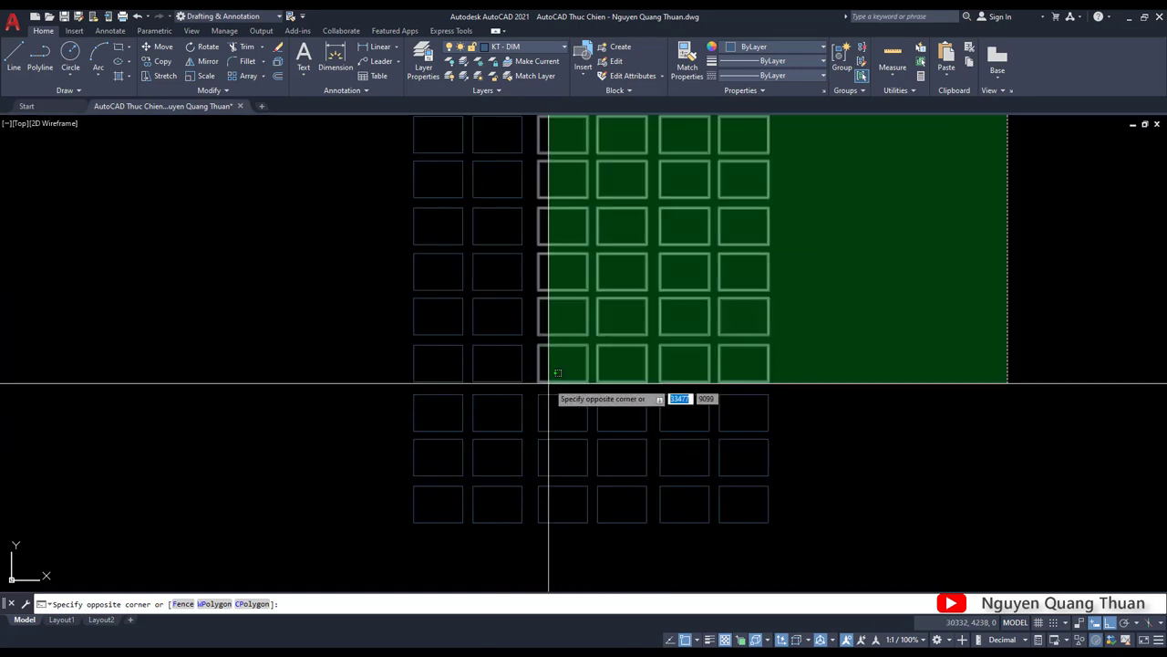
pyautogui.scroll(-2, 555, 337)
pyautogui.scroll(2, 584, 237)
pyautogui.scroll(-2, 592, 269)
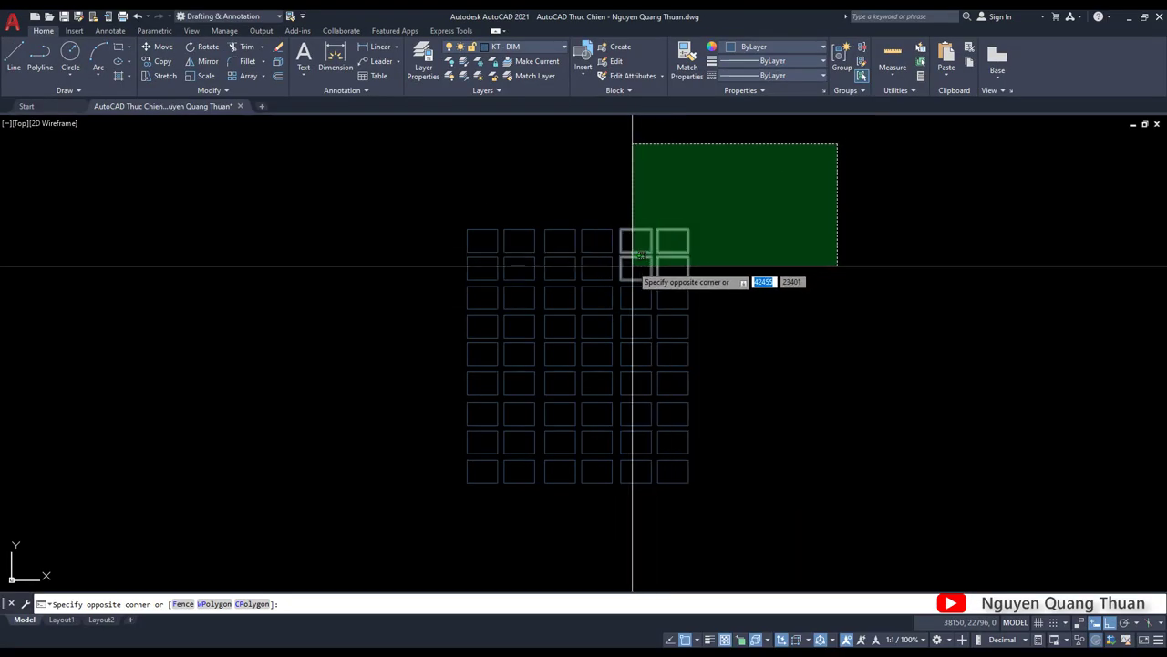
pyautogui.scroll(2, 630, 262)
pyautogui.scroll(2, 620, 274)
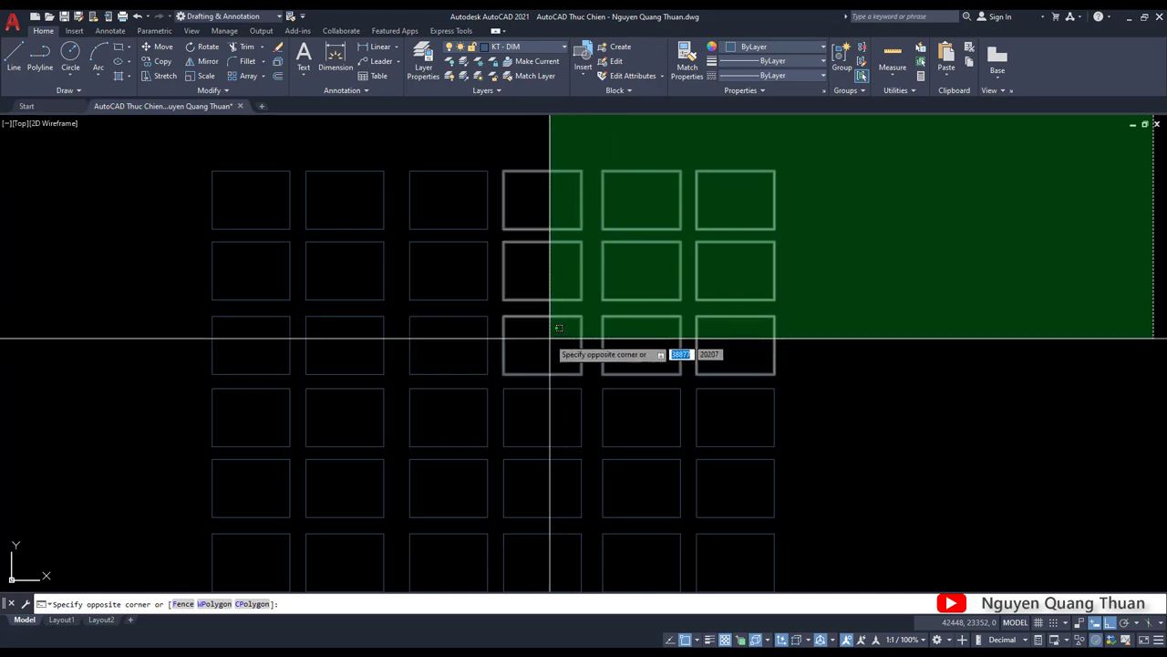
pyautogui.click(550, 338)
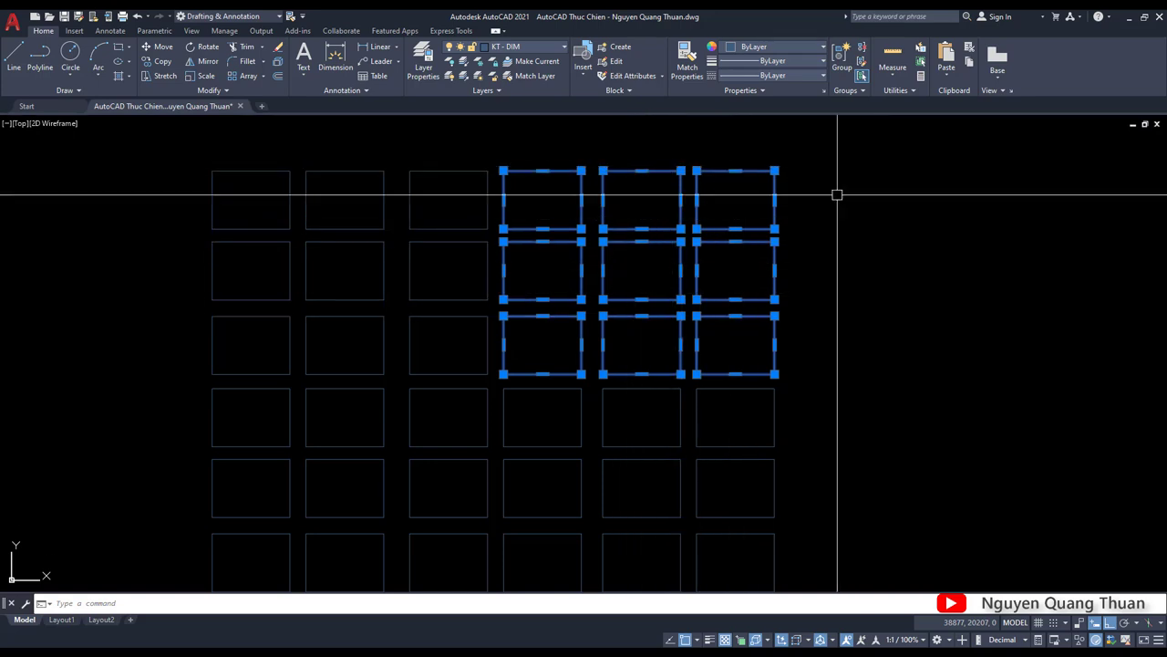
pyautogui.press('Escape')
pyautogui.scroll(-4, 708, 226)
pyautogui.click(818, 167)
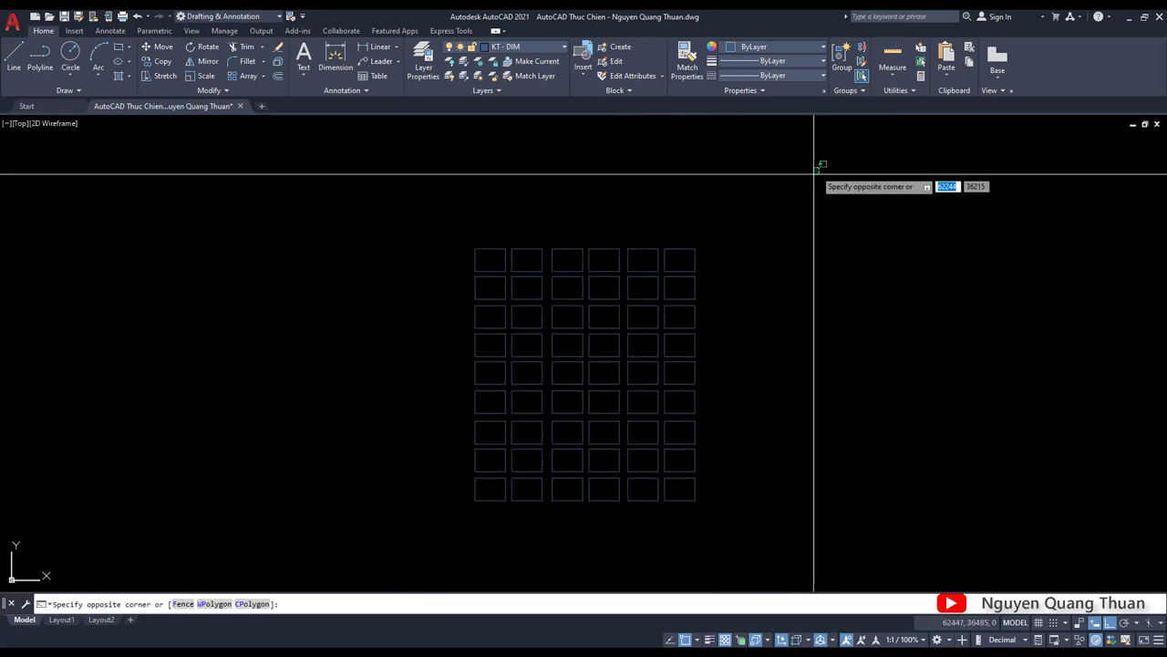
pyautogui.scroll(4, 605, 311)
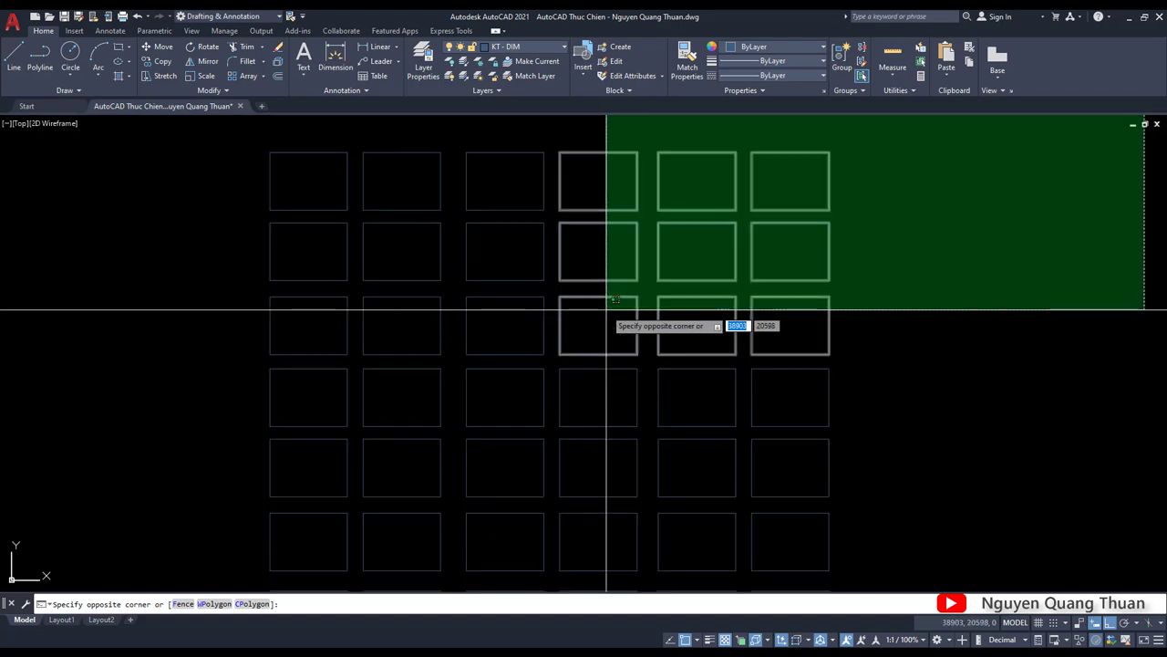
pyautogui.click(631, 311)
pyautogui.click(885, 138)
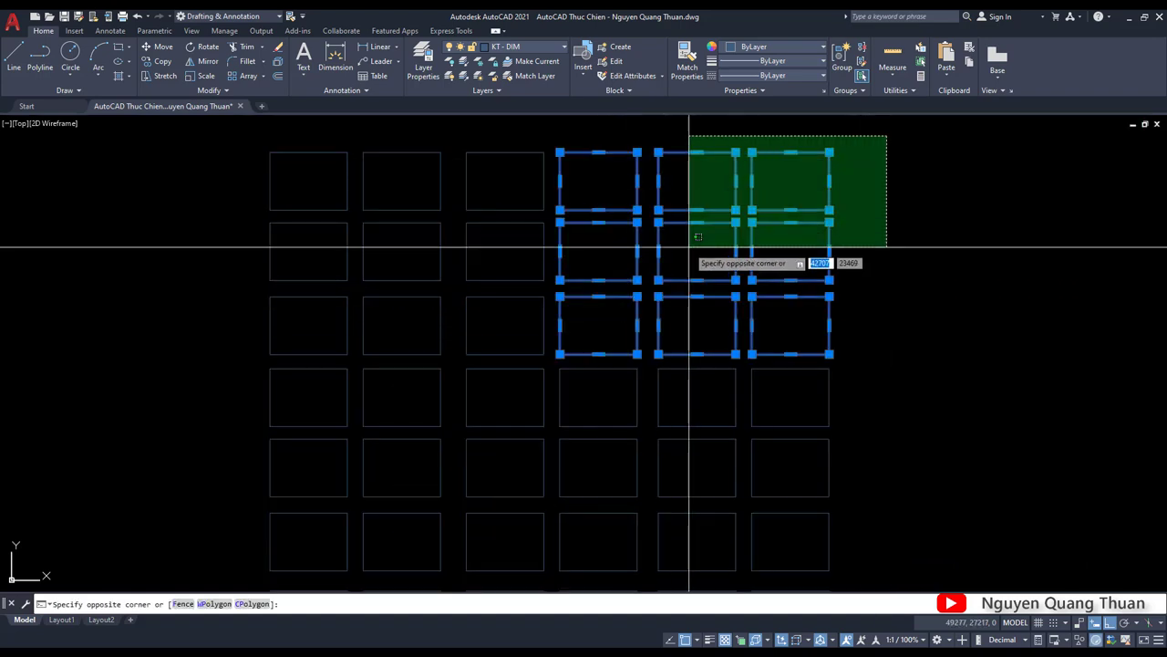
pyautogui.click(630, 292)
pyautogui.press('Escape')
pyautogui.click(864, 146)
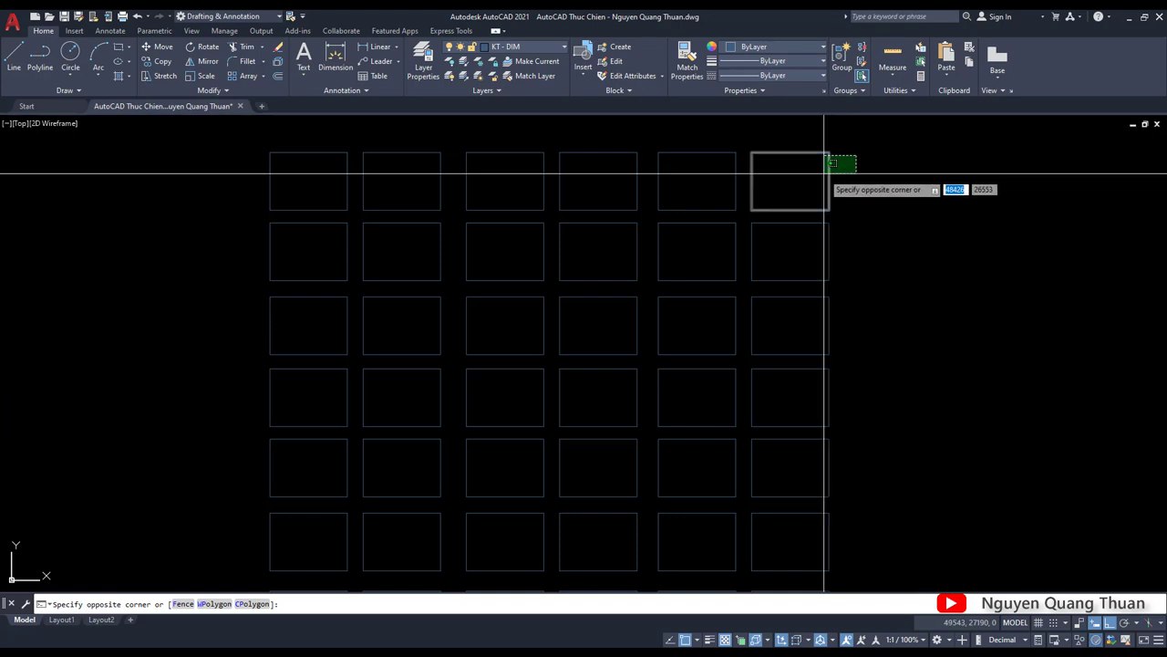
pyautogui.click(827, 178)
pyautogui.press('Escape')
pyautogui.click(836, 243)
pyautogui.click(828, 278)
pyautogui.press('Escape')
pyautogui.click(860, 310)
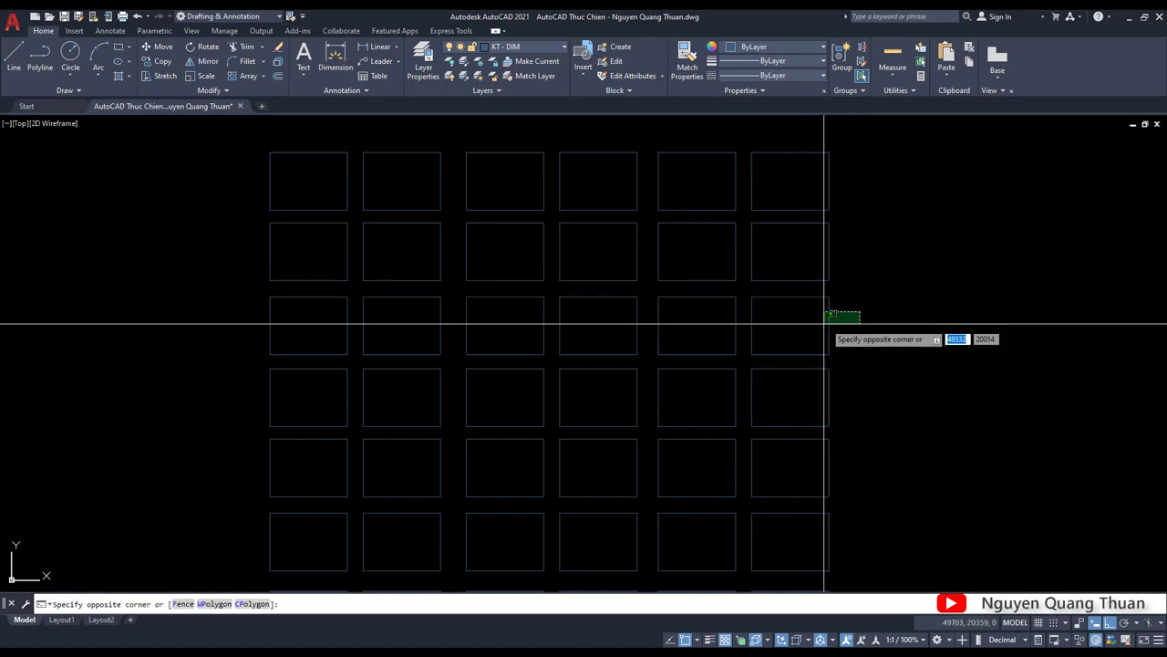
pyautogui.click(803, 301)
pyautogui.press('Escape')
pyautogui.scroll(-4, 763, 269)
pyautogui.click(847, 180)
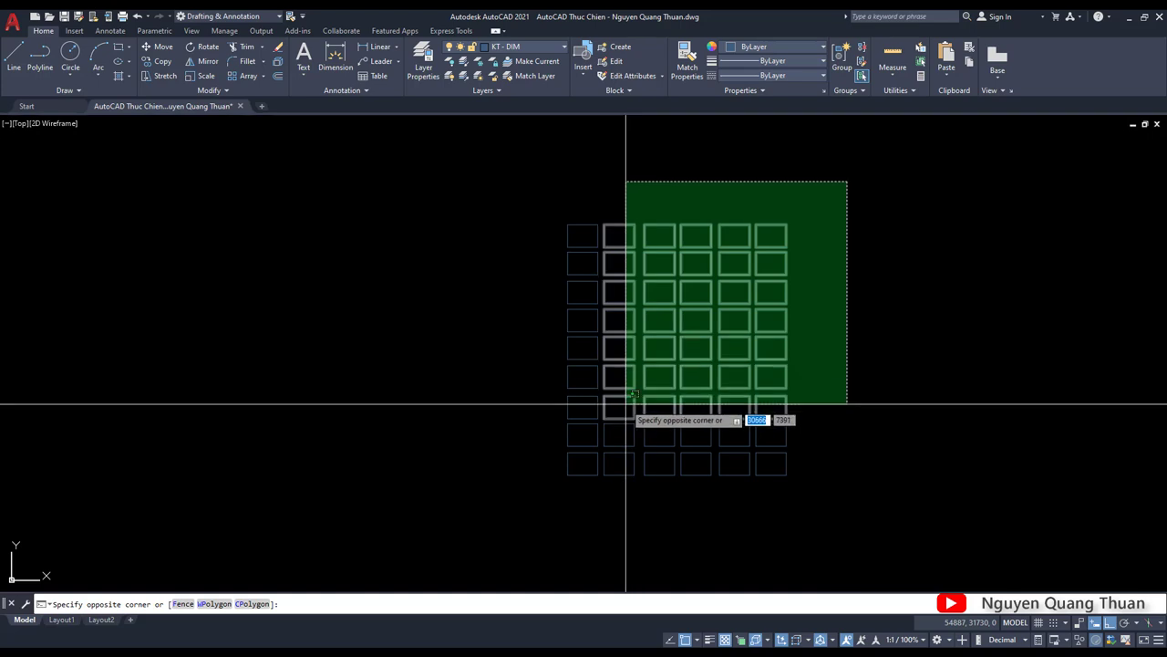
pyautogui.scroll(2, 626, 408)
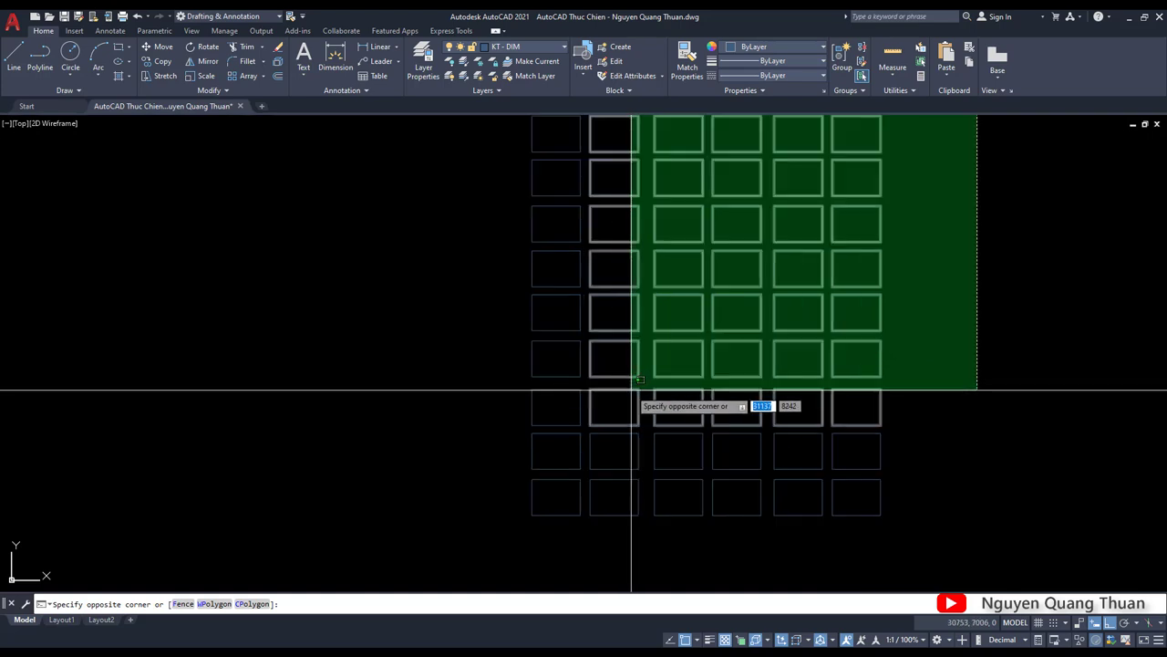
pyautogui.moveTo(617, 404); pyautogui.dragTo(566, 453, button='middle')
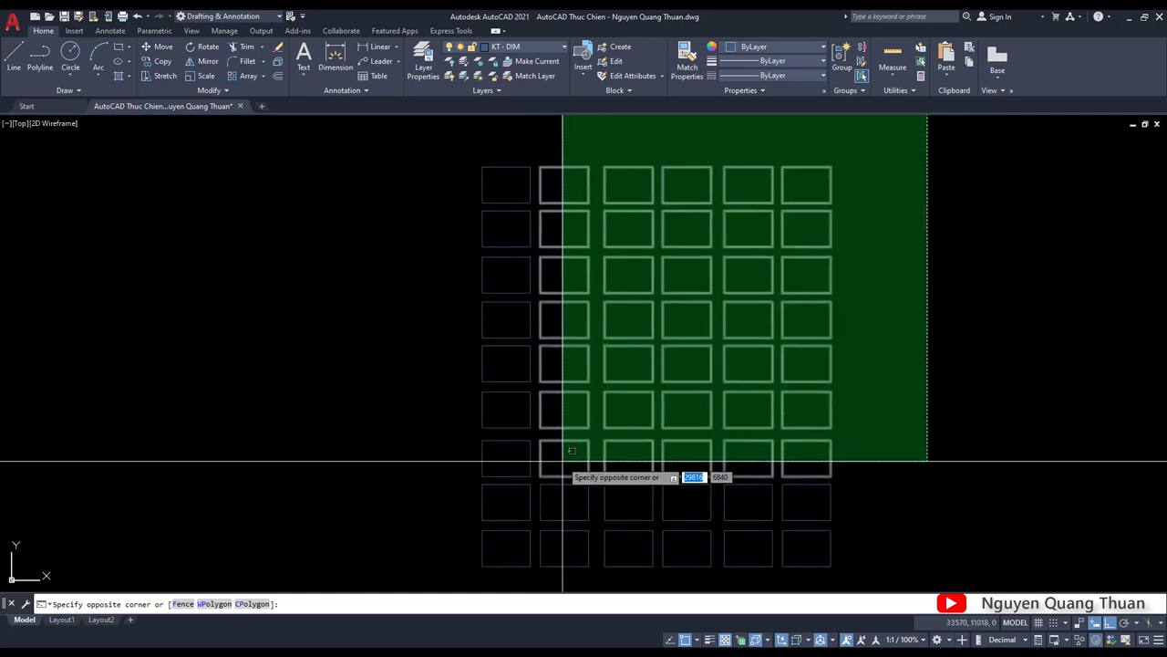
pyautogui.click(563, 458)
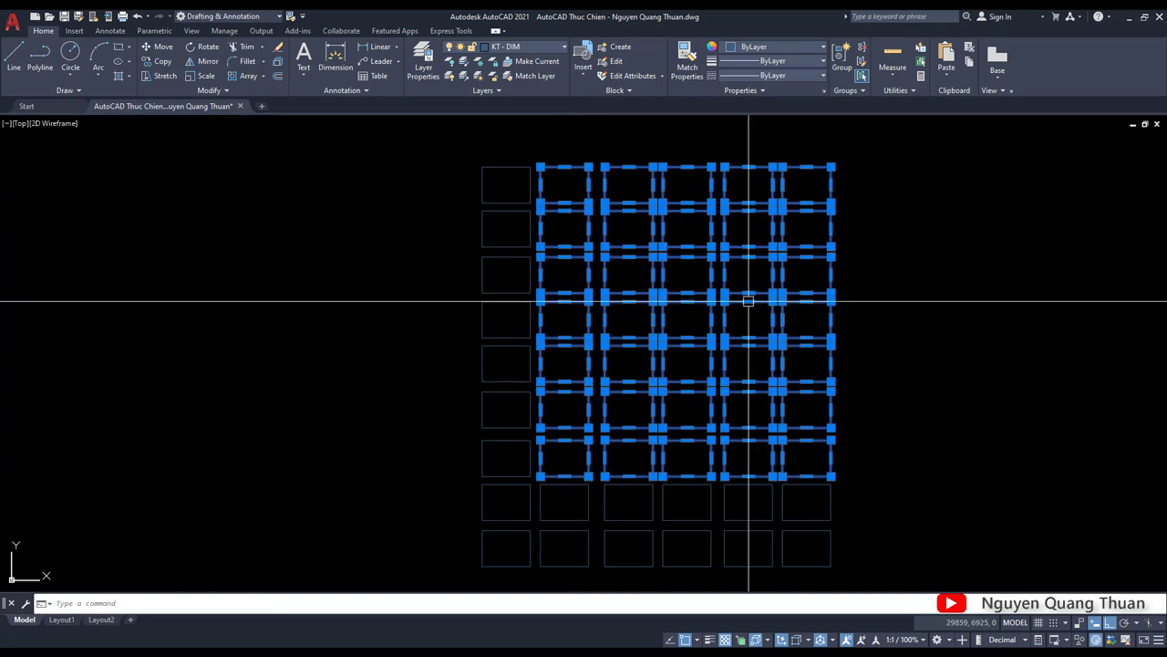
pyautogui.press('Delete')
pyautogui.scroll(-2, 716, 261)
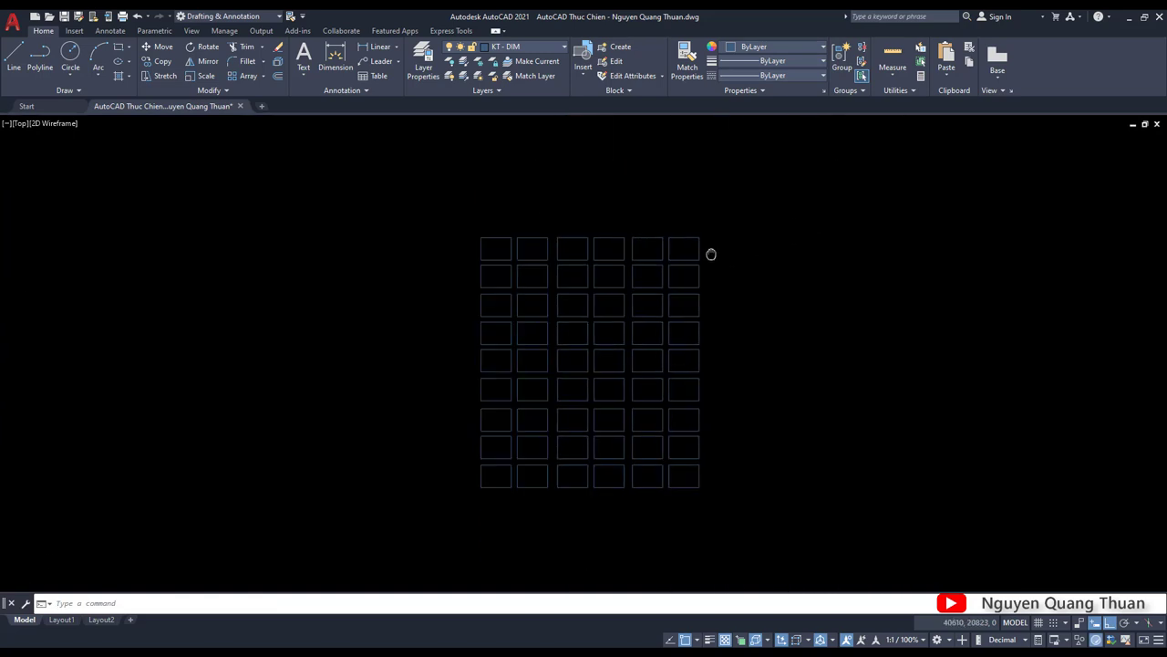
pyautogui.moveTo(711, 253); pyautogui.dragTo(674, 229, button='middle')
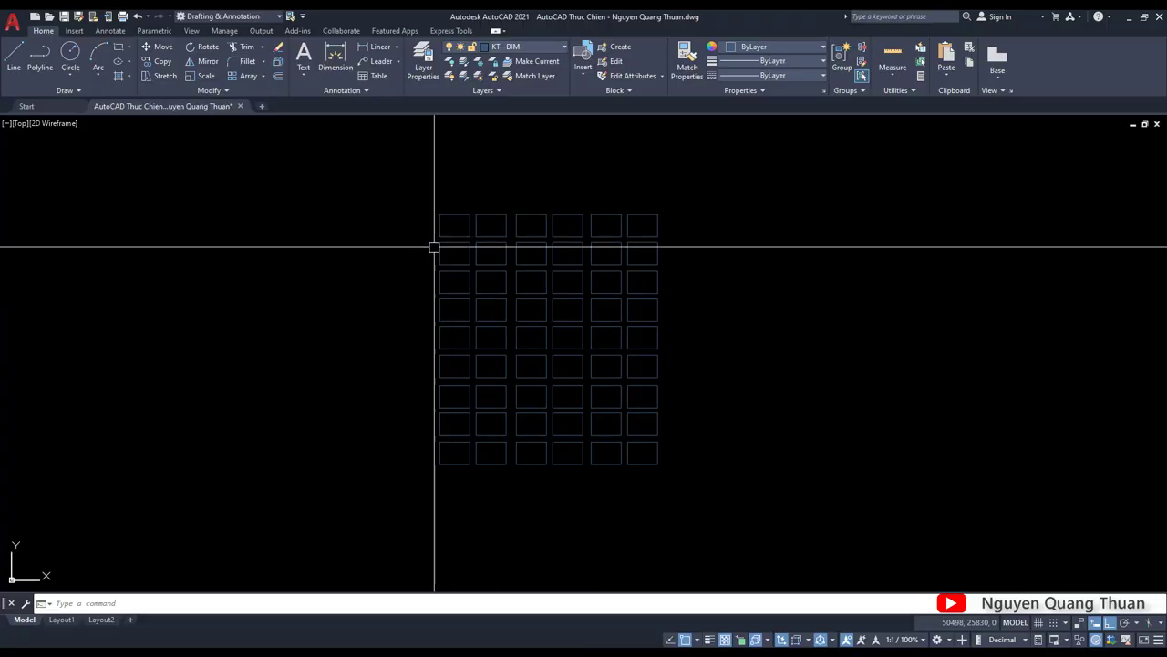
# Nudge the grid up and start a window left of the four top-left rectangles.
pyautogui.scroll(2, 432, 245)
pyautogui.moveTo(349, 156); pyautogui.dragTo(350, 141, button='middle')
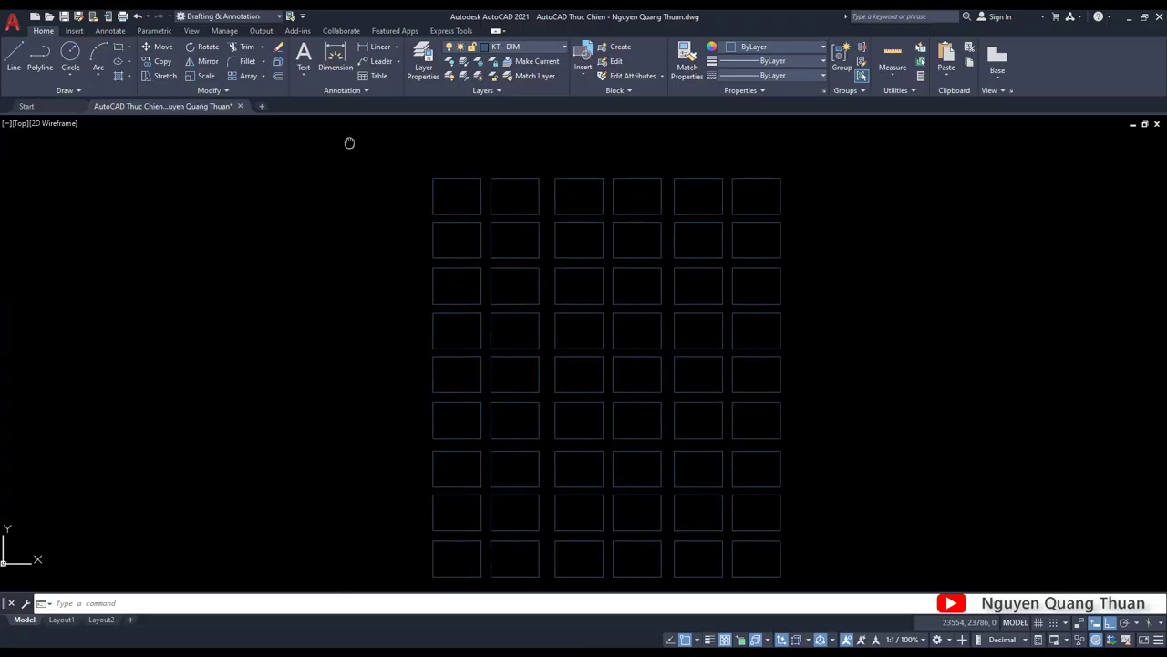
pyautogui.click(325, 137)
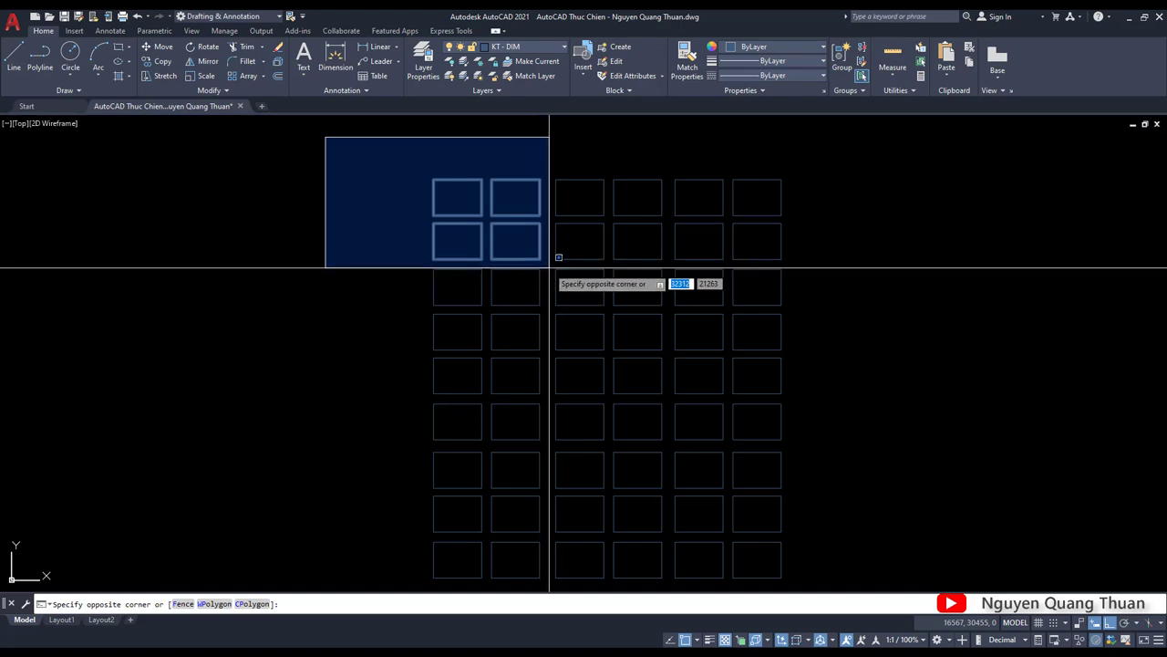
pyautogui.click(549, 267)
pyautogui.press('Escape')
pyautogui.click(395, 151)
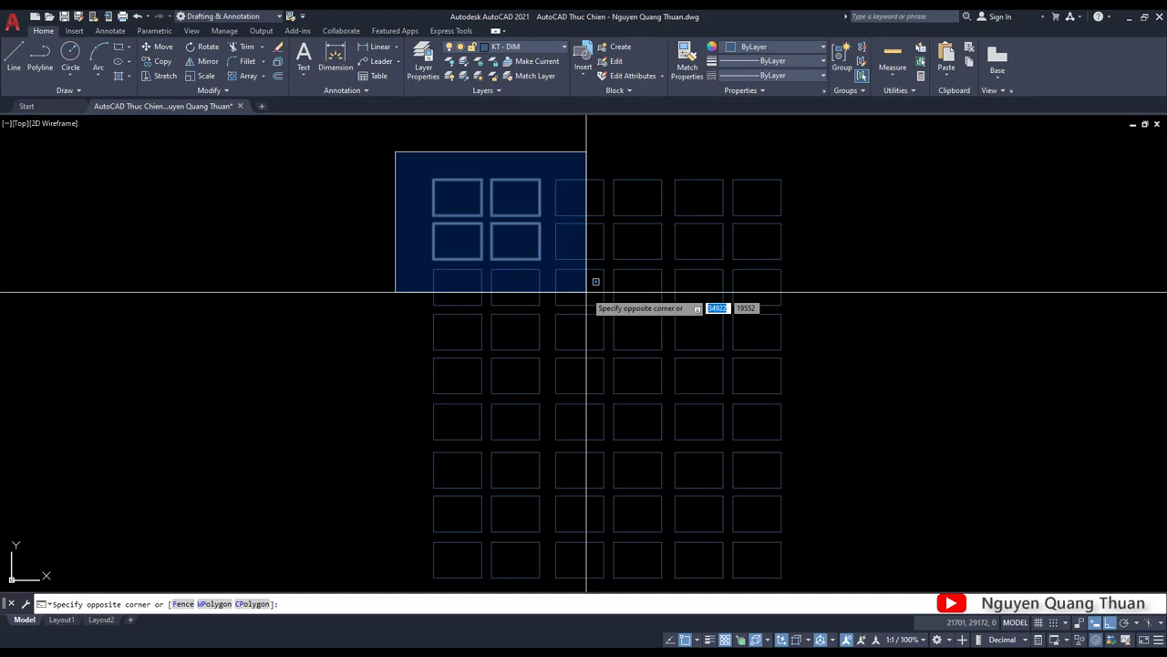
pyautogui.click(586, 292)
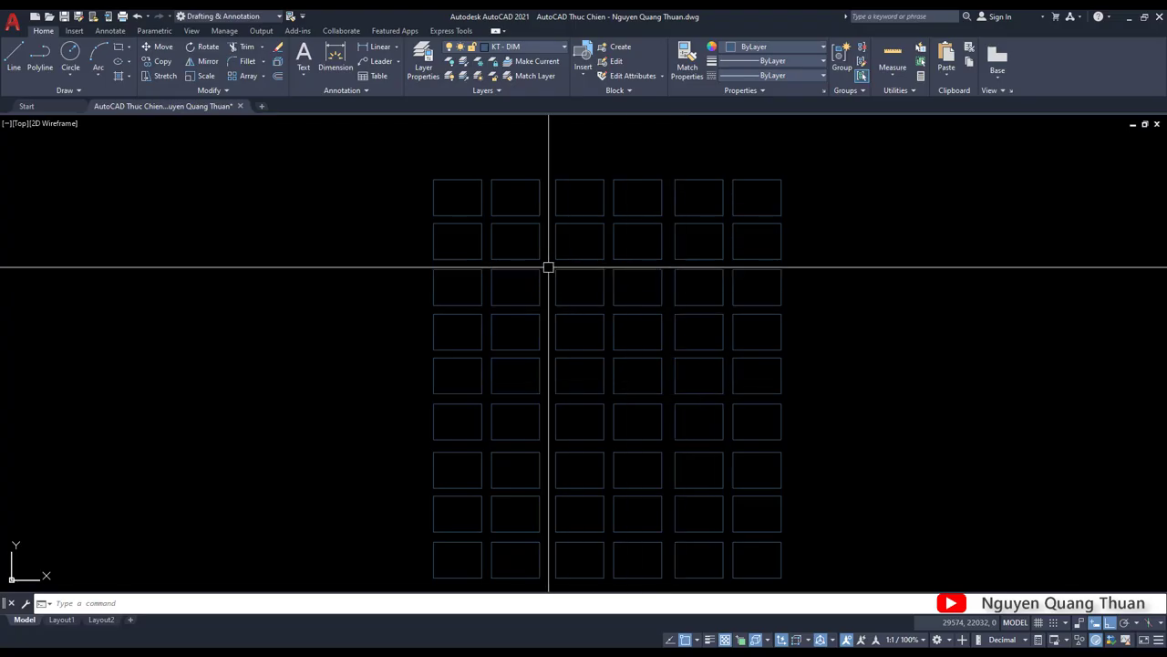
pyautogui.click(863, 164)
pyautogui.click(651, 269)
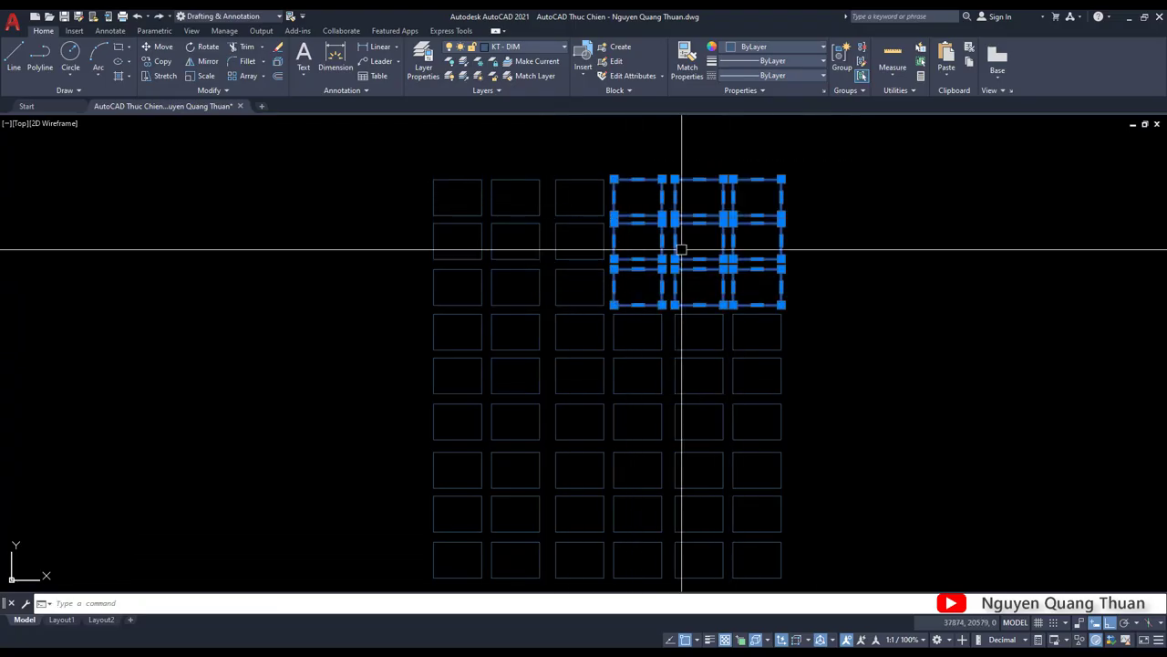
pyautogui.click(831, 157)
pyautogui.click(620, 315)
pyautogui.moveTo(708, 195); pyautogui.dragTo(669, 204, button='middle')
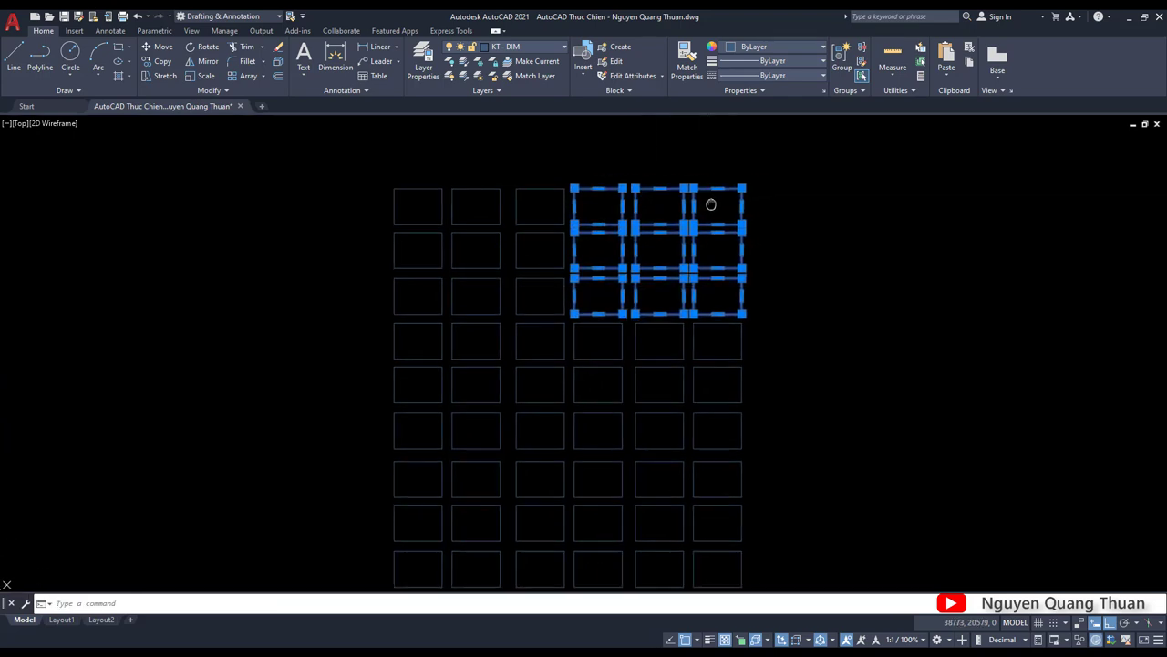
pyautogui.press('Escape')
pyautogui.click(798, 157)
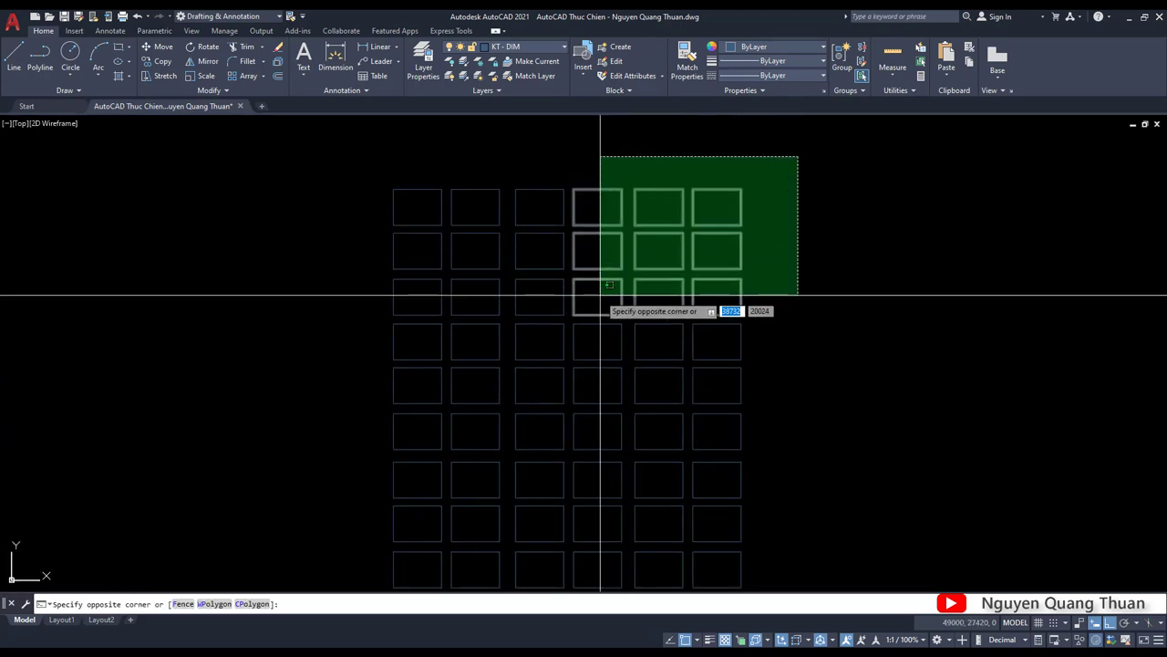
pyautogui.press('Escape')
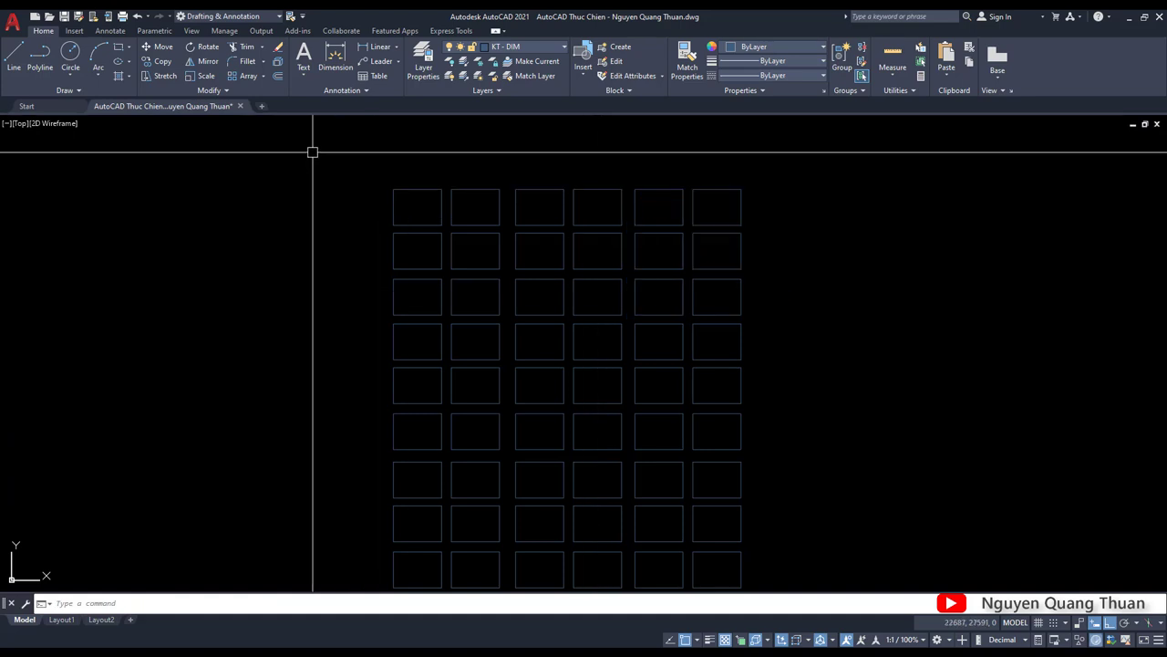
pyautogui.click(297, 136)
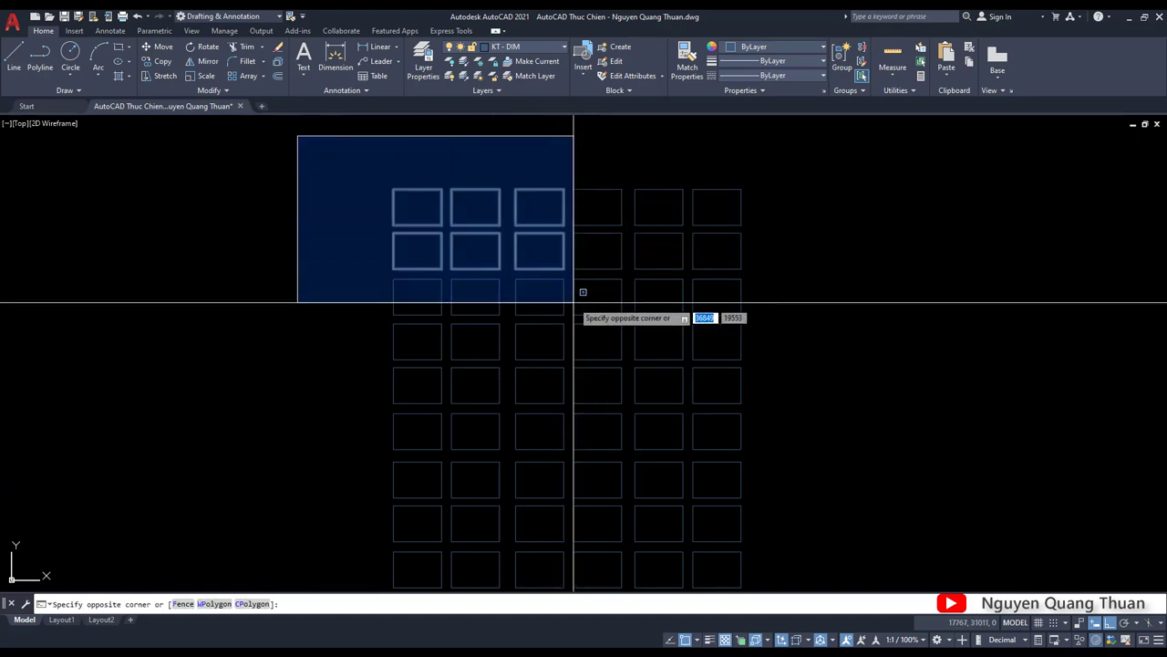
pyautogui.press('Escape')
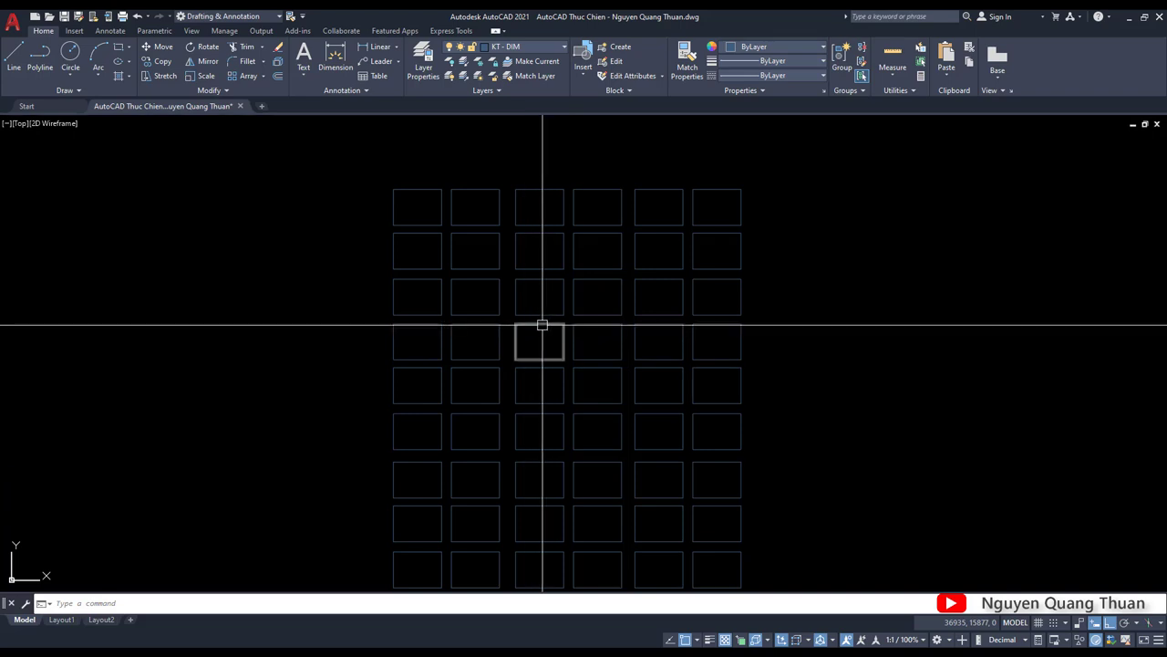
# Set the third-column, fourth-row rectangle's colour to Red, then deselect it.
pyautogui.scroll(4, 543, 329)
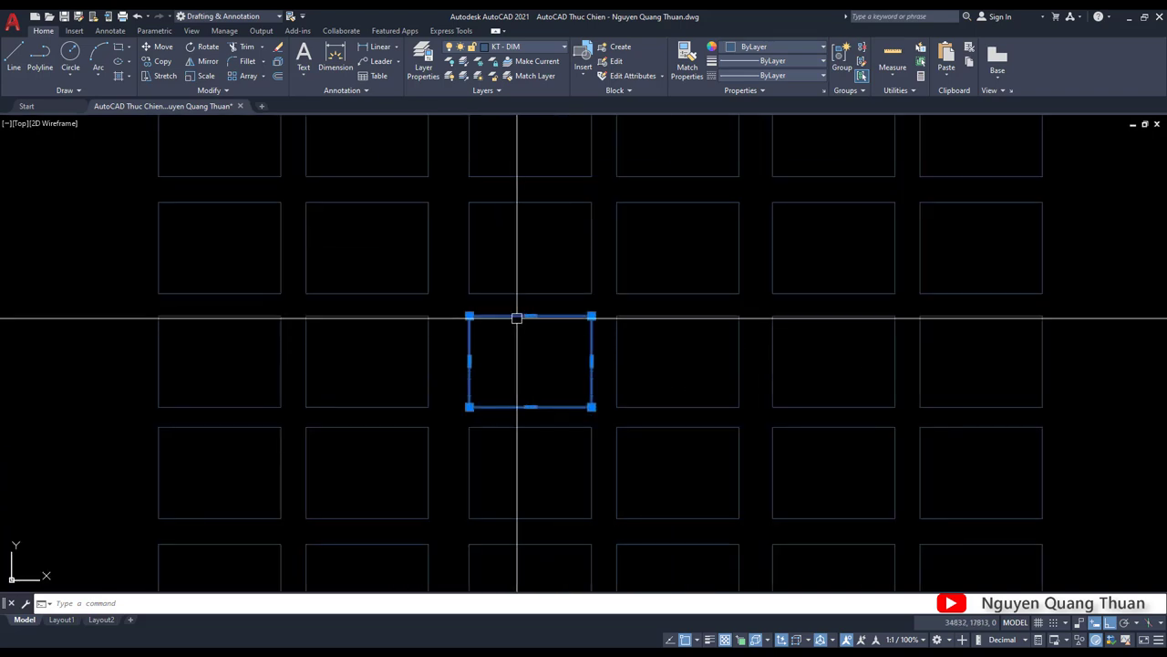
pyautogui.click(746, 46)
pyautogui.click(765, 119)
pyautogui.press('Escape')
# Crossing-select the upper-right block, then two rectangles beside the red one, clearing each.
pyautogui.scroll(-4, 525, 274)
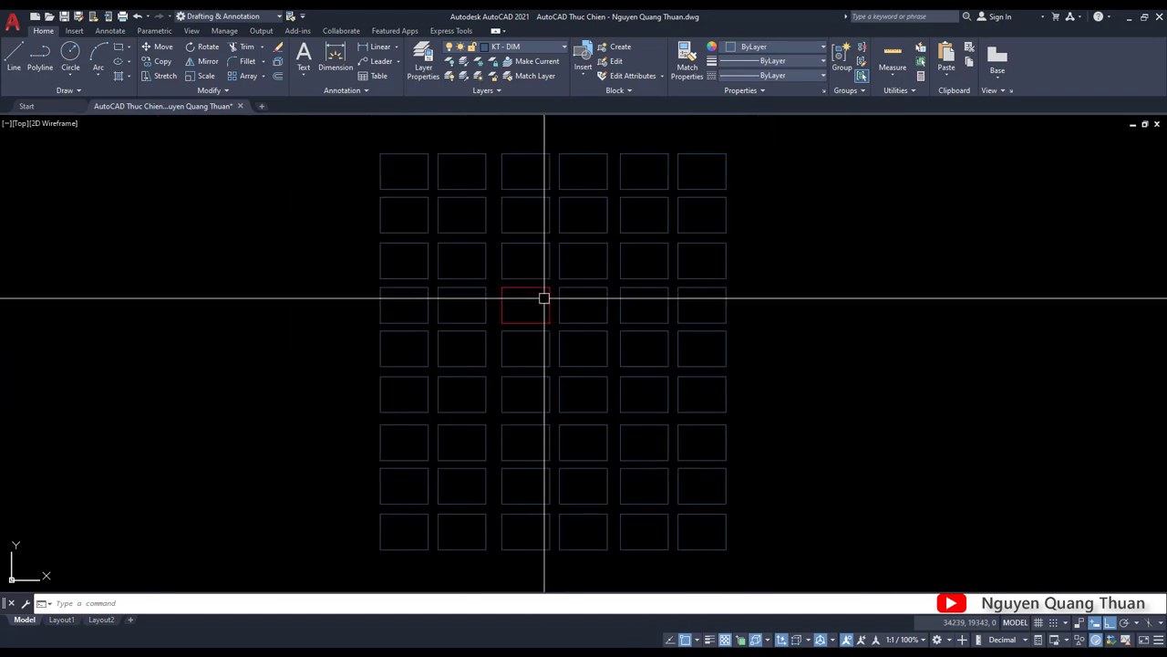
pyautogui.click(789, 209)
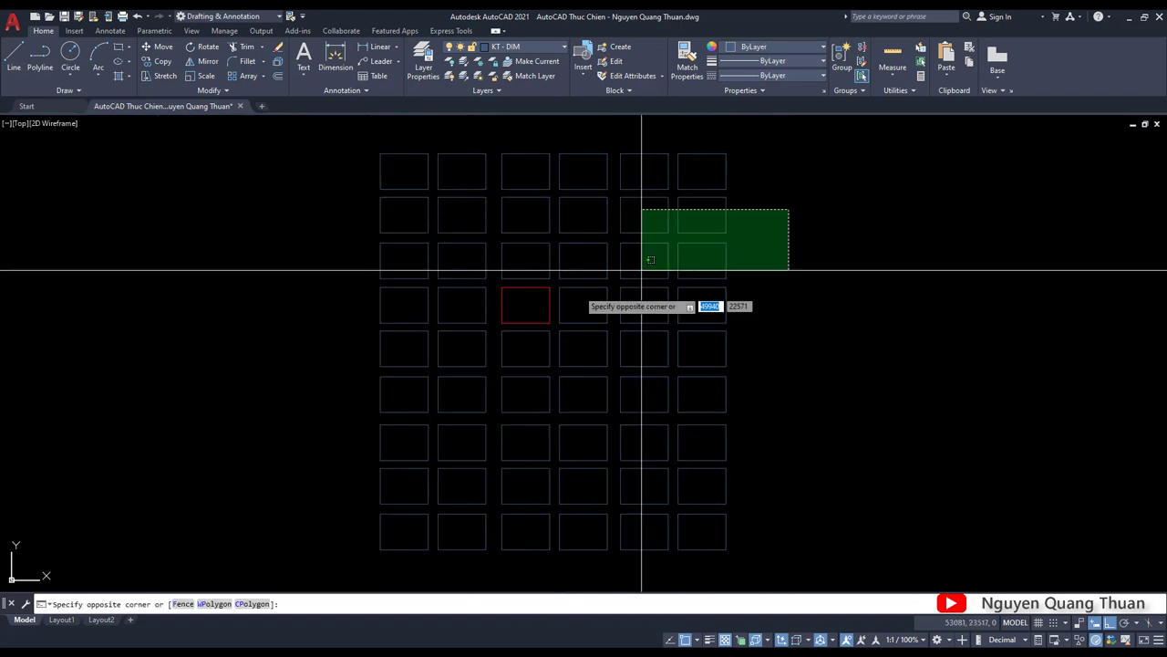
pyautogui.click(450, 319)
pyautogui.scroll(2, 526, 310)
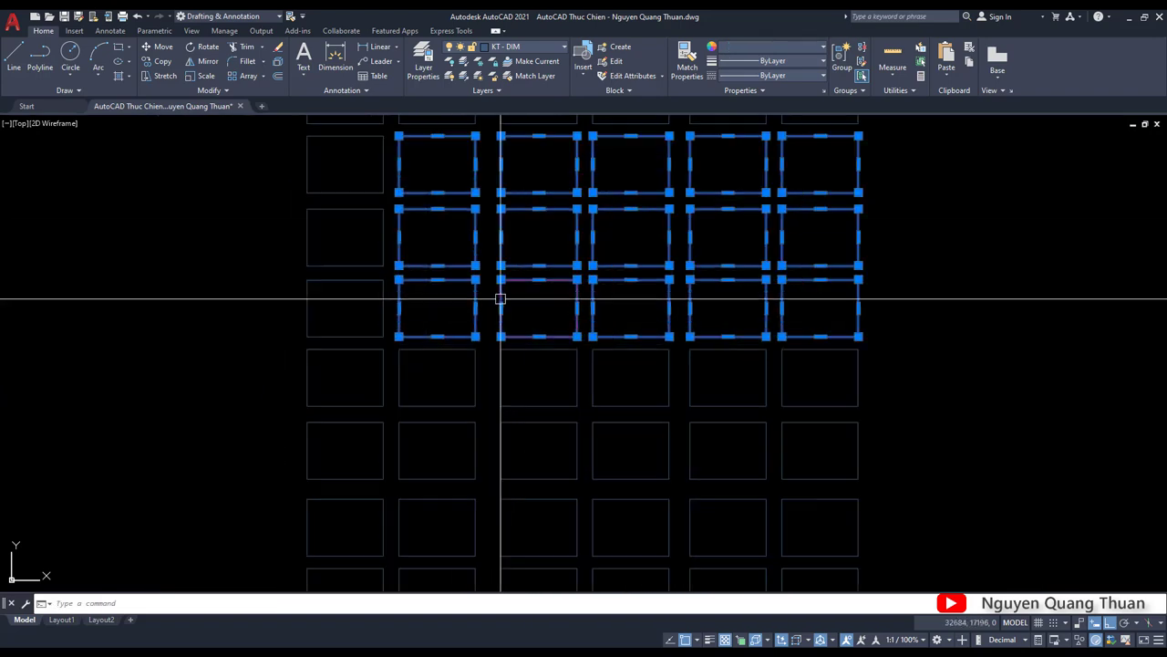
pyautogui.scroll(2, 500, 294)
pyautogui.press('Escape')
pyautogui.click(637, 256)
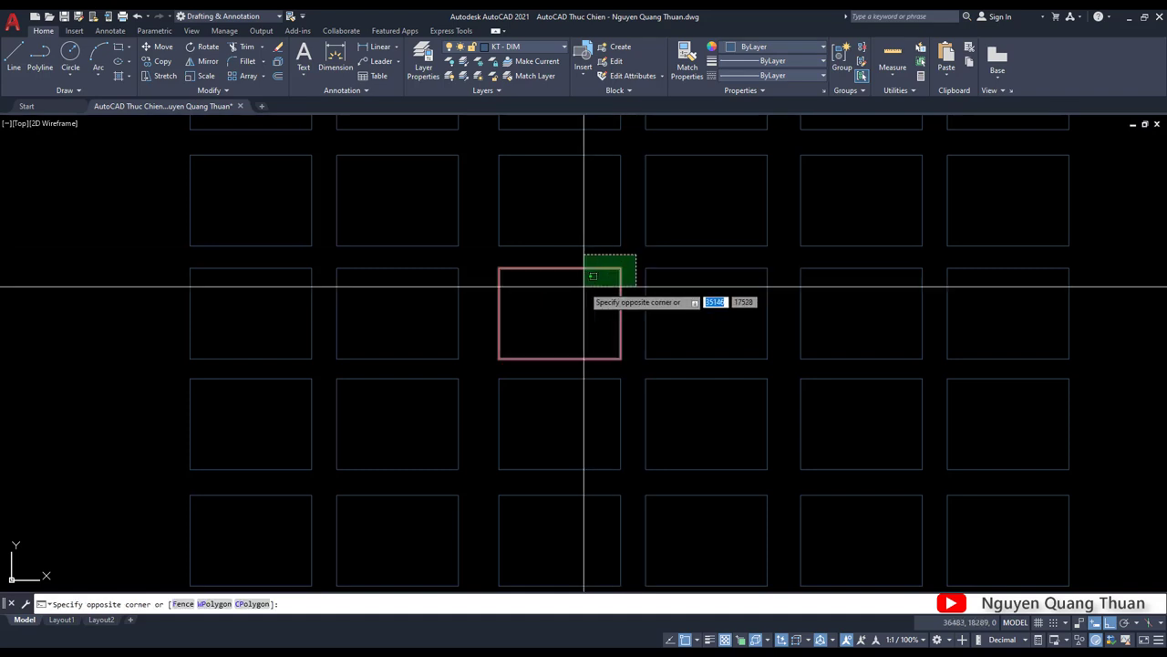
pyautogui.click(512, 380)
pyautogui.press('Escape')
# Select and deselect the red rectangle, then start a crossing window next to it.
pyautogui.scroll(4, 553, 248)
pyautogui.click(542, 255)
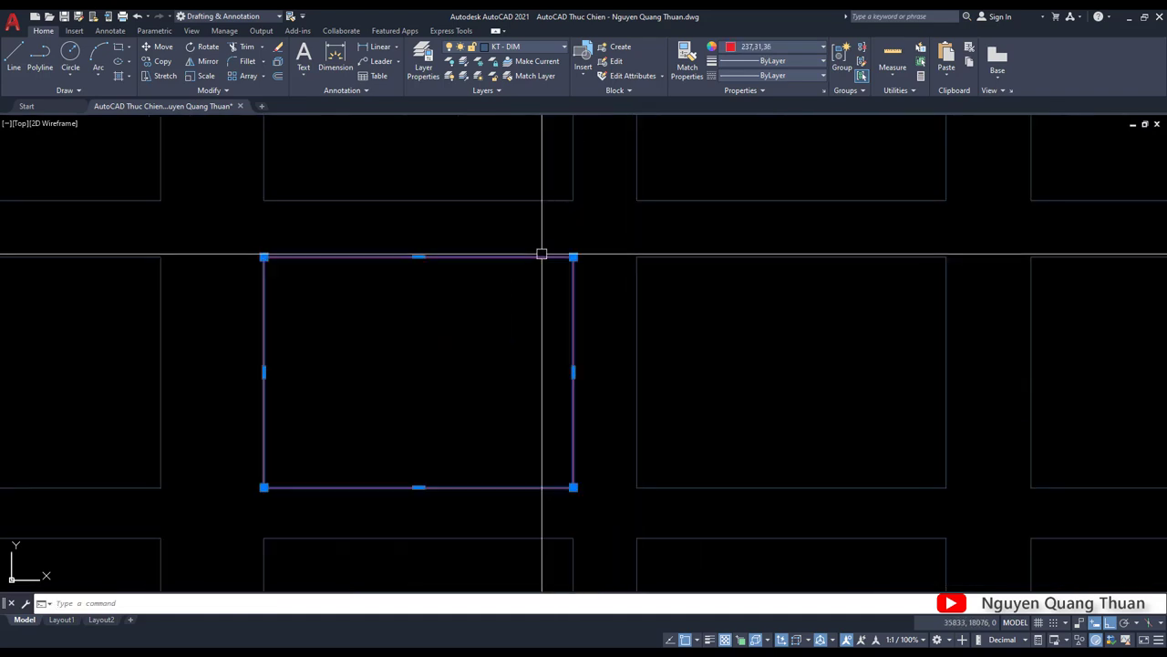
pyautogui.scroll(-8, 551, 263)
pyautogui.press('Escape')
pyautogui.scroll(2, 556, 253)
pyautogui.scroll(2, 565, 236)
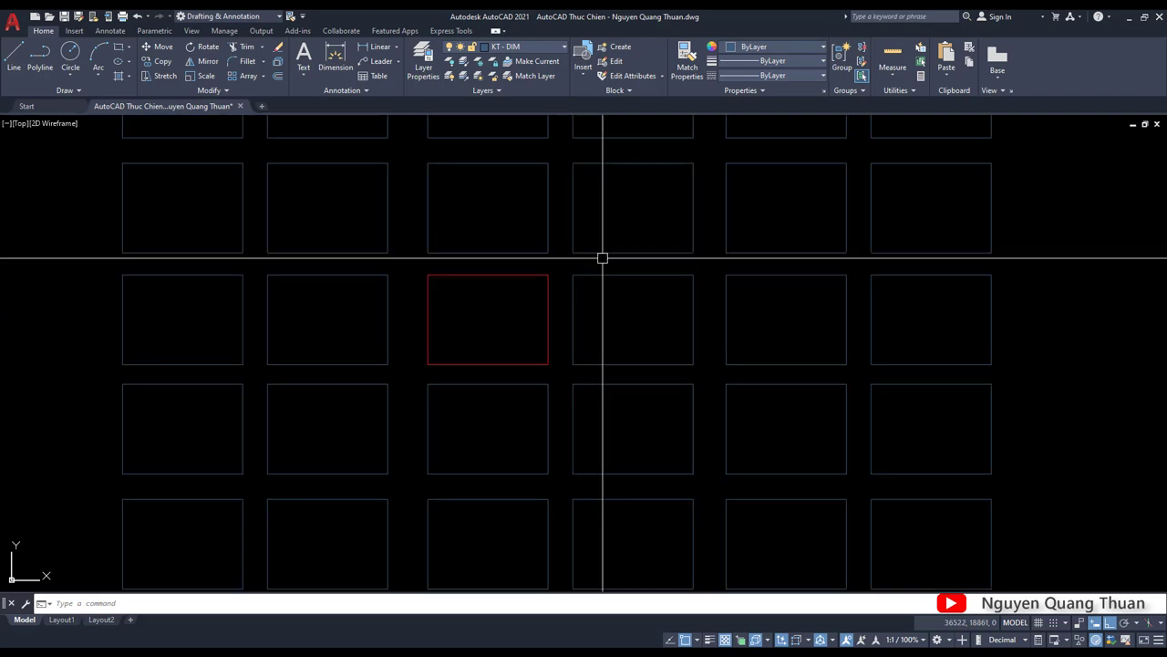
pyautogui.click(606, 261)
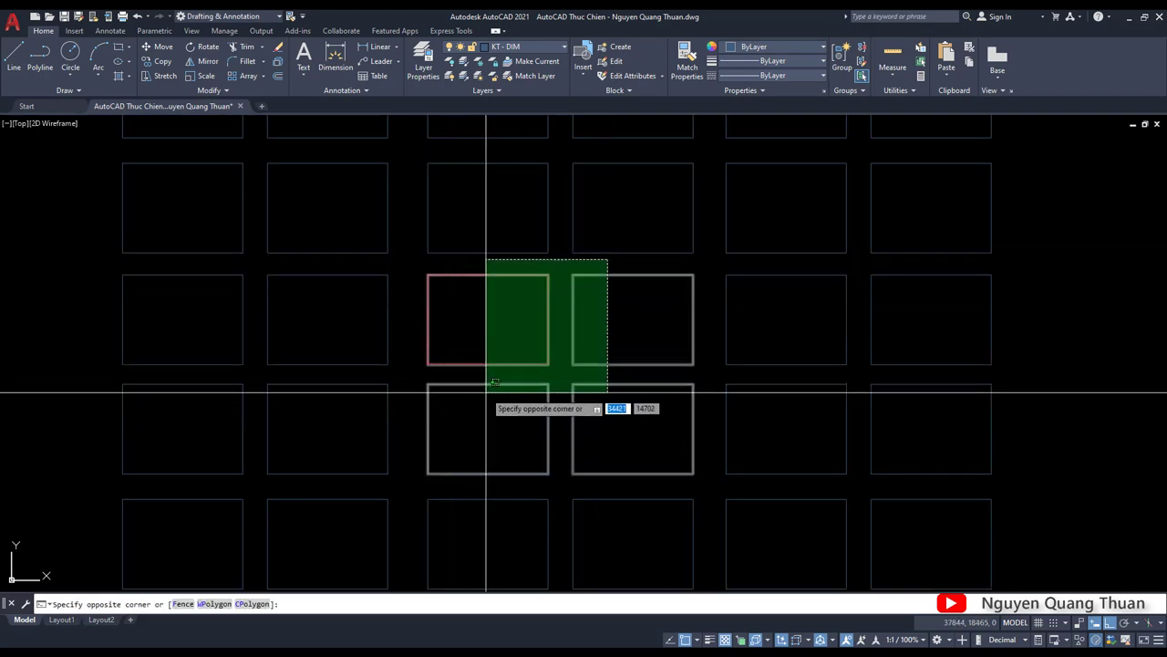
pyautogui.click(471, 388)
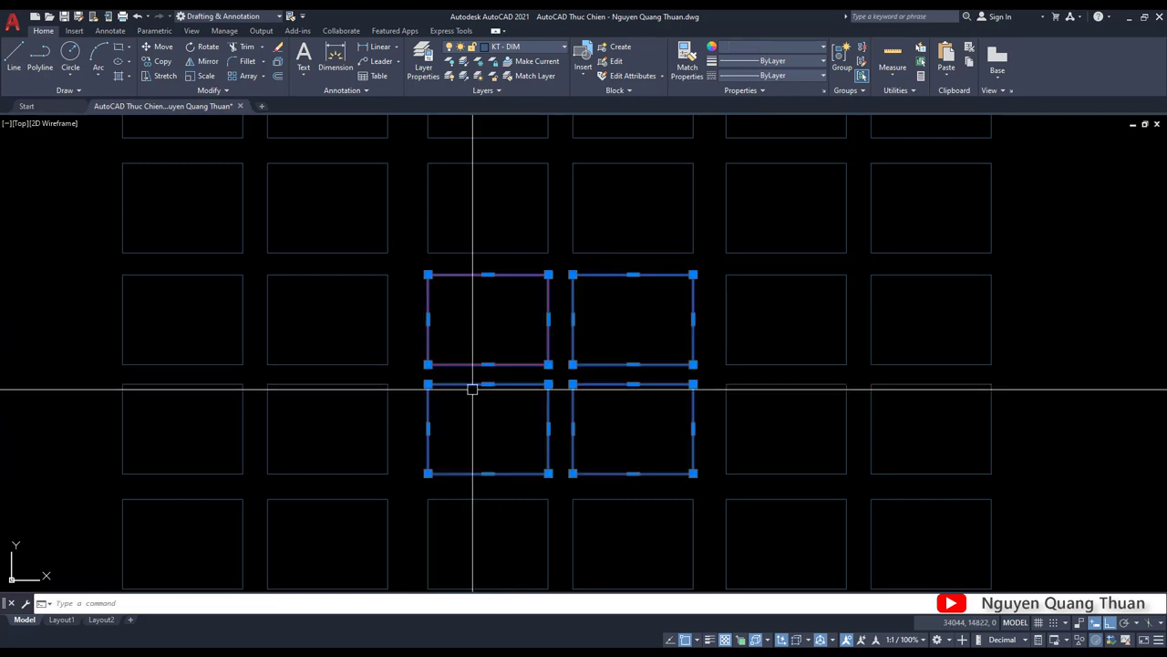
pyautogui.press('Escape')
pyautogui.scroll(-3, 477, 350)
pyautogui.scroll(1, 464, 338)
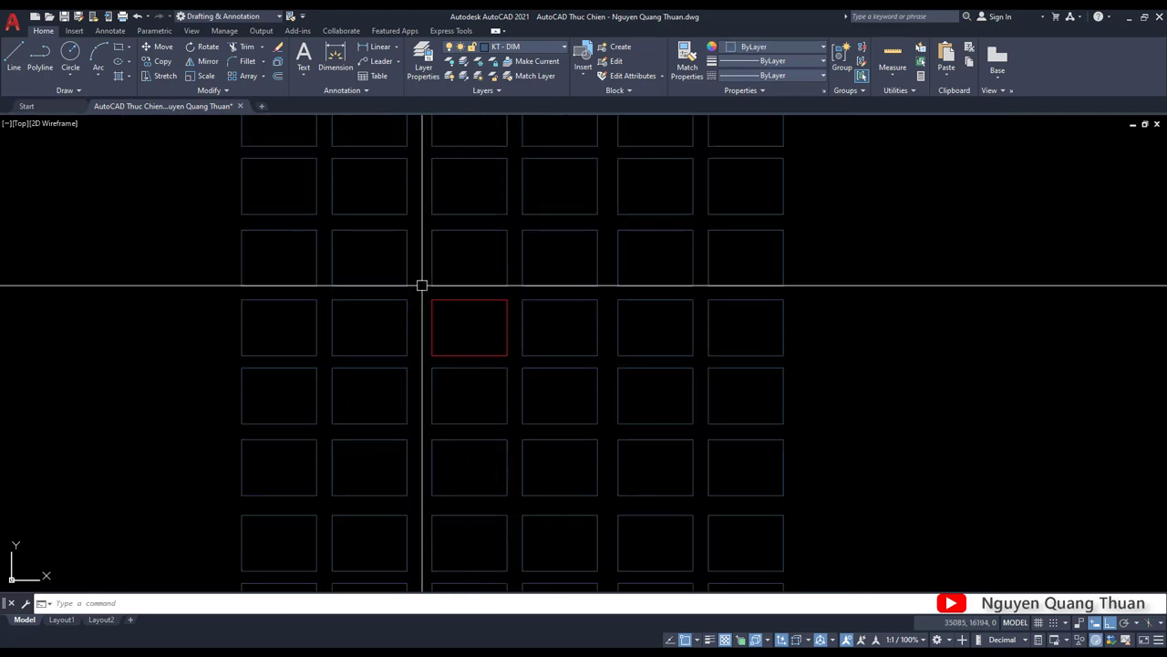
pyautogui.click(420, 289)
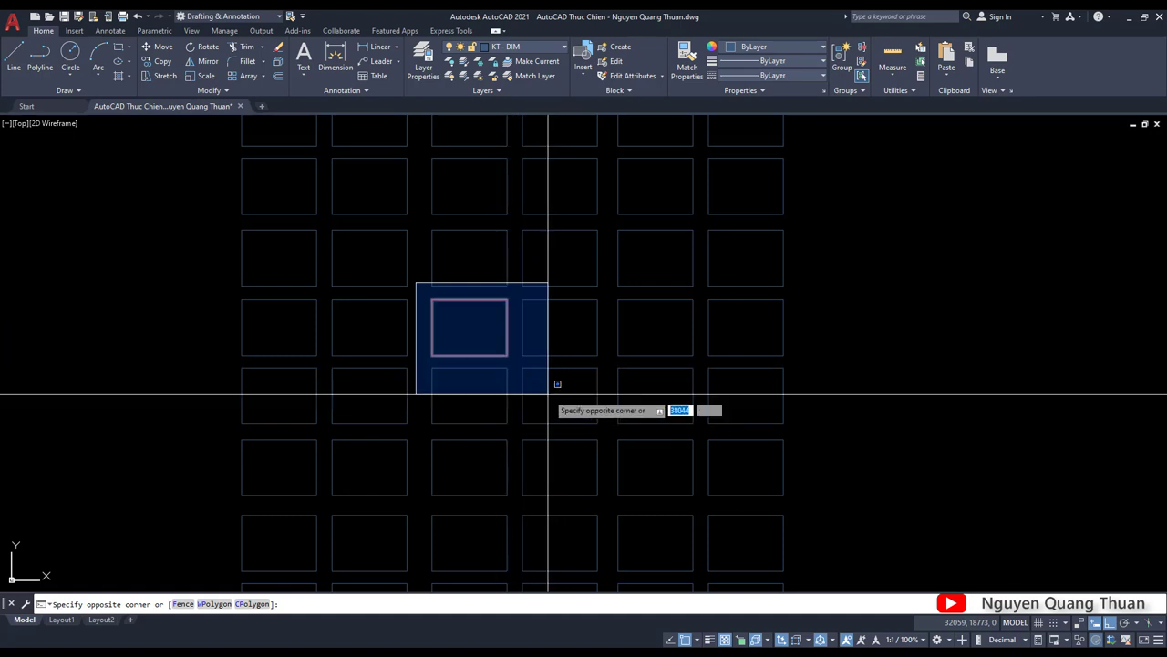
pyautogui.click(555, 398)
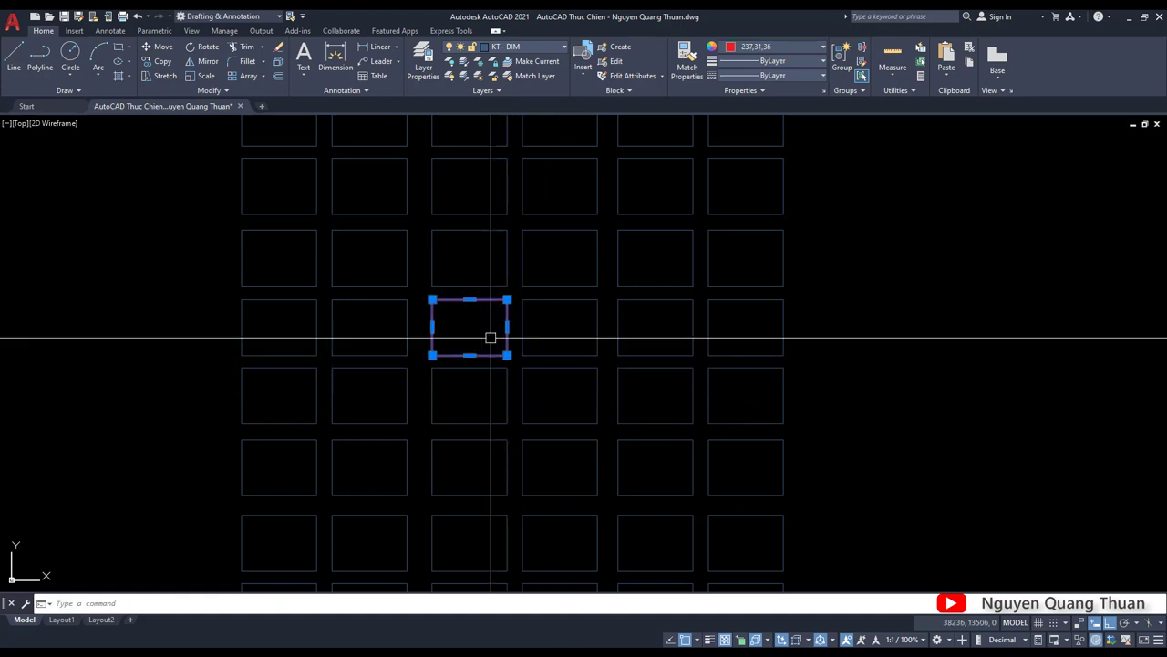
pyautogui.press('Escape')
pyautogui.scroll(-2, 554, 343)
pyautogui.moveTo(608, 399); pyautogui.dragTo(623, 381, button='middle')
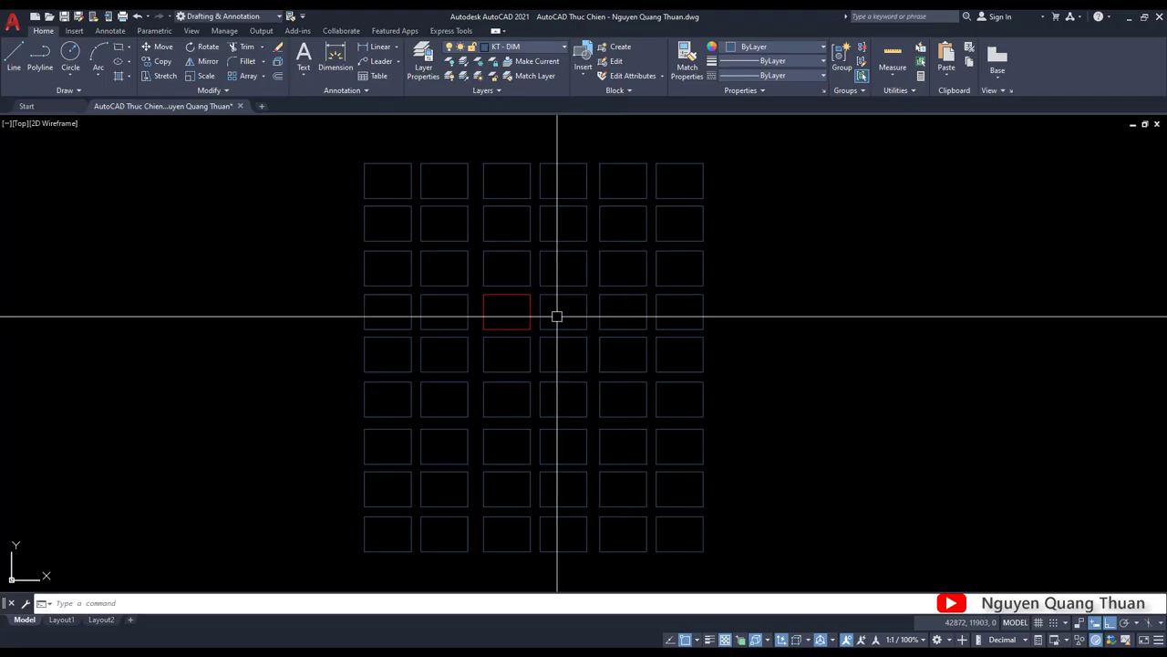
# Crossing-select rows 1–4, then add rows 5–7, of the three right-hand columns.
pyautogui.click(763, 143)
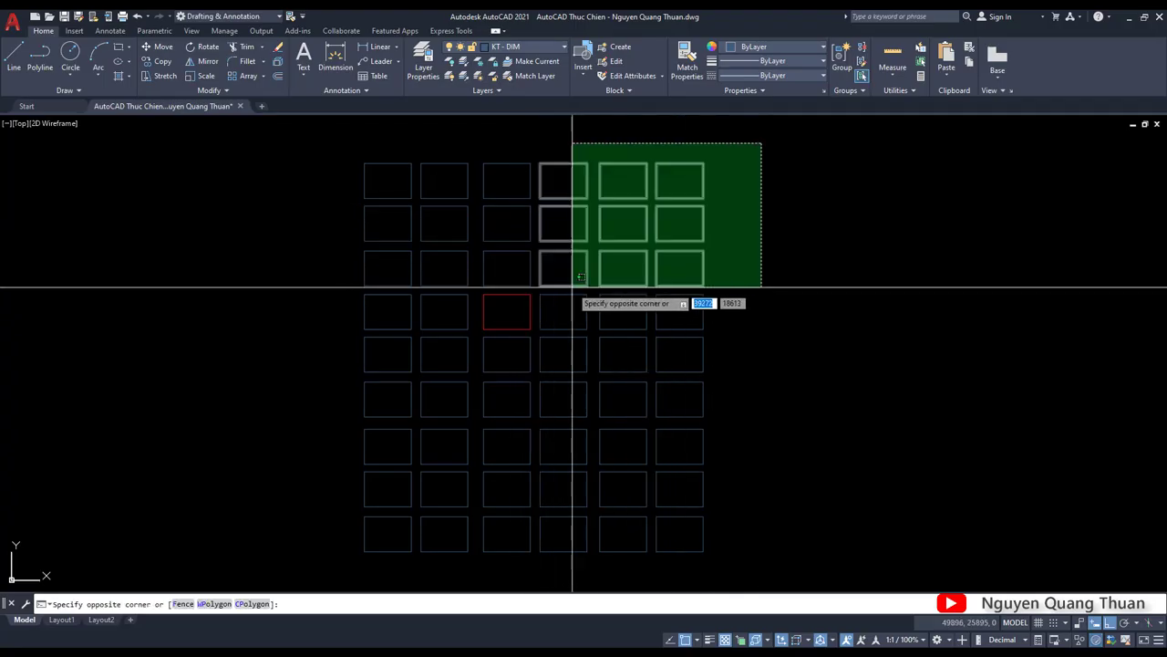
pyautogui.click(563, 307)
pyautogui.click(746, 468)
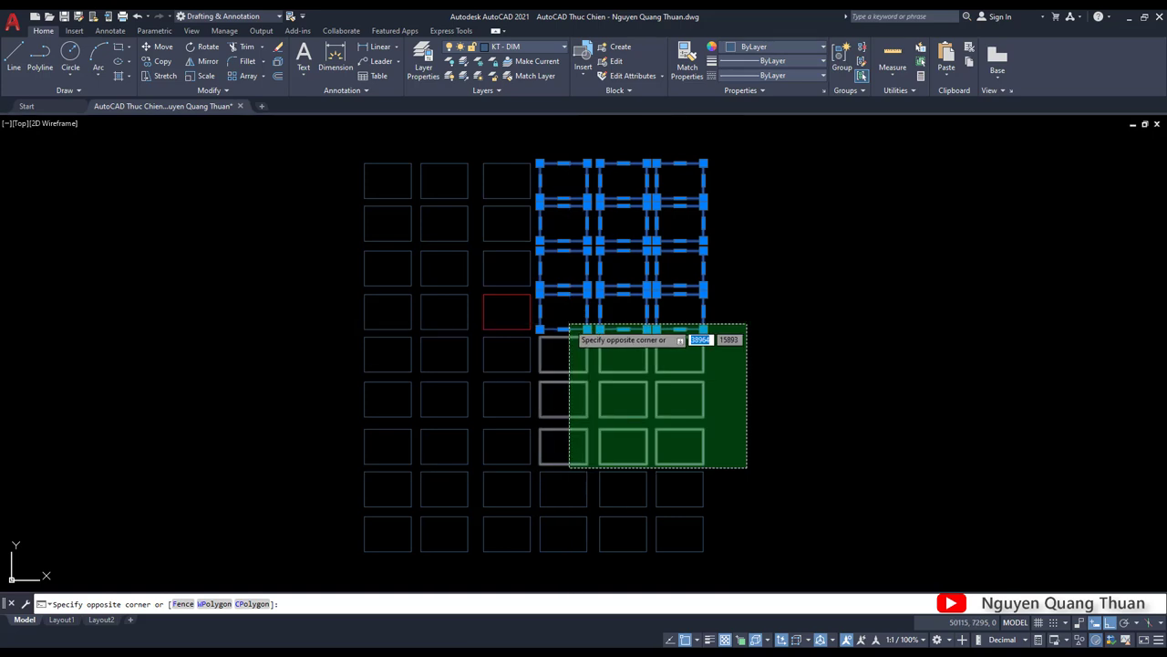
pyautogui.click(566, 327)
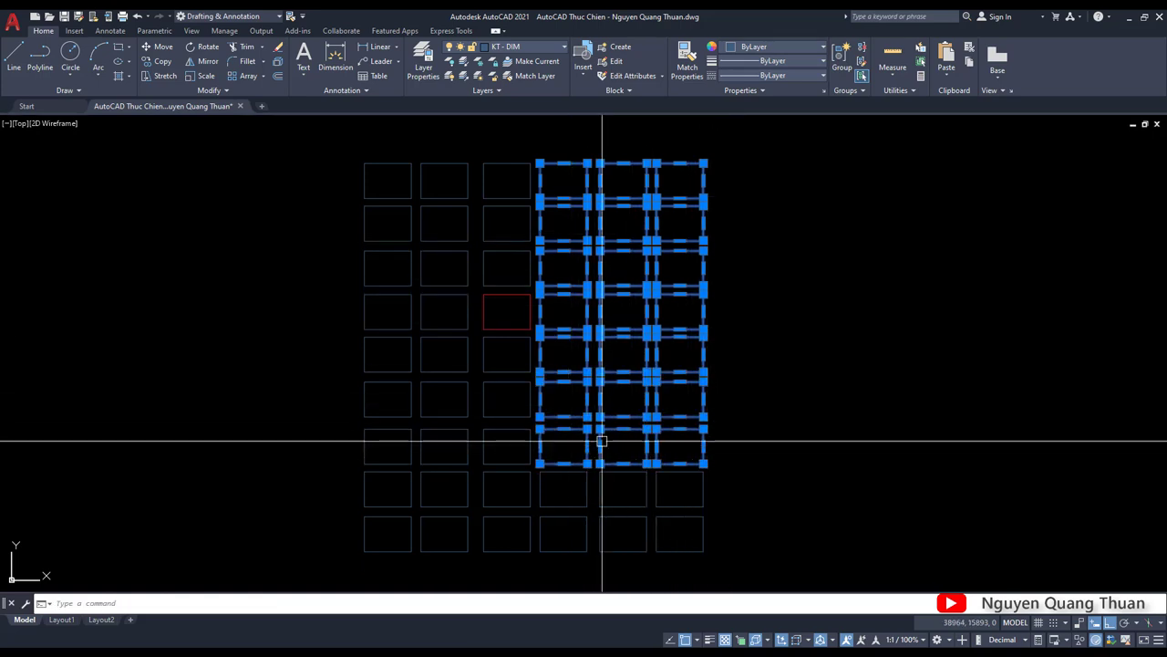
# Shift+crossing windows to remove the bottom two selected rows.
pyautogui.keyDown('shift'); pyautogui.click(745, 445); pyautogui.keyUp('shift')
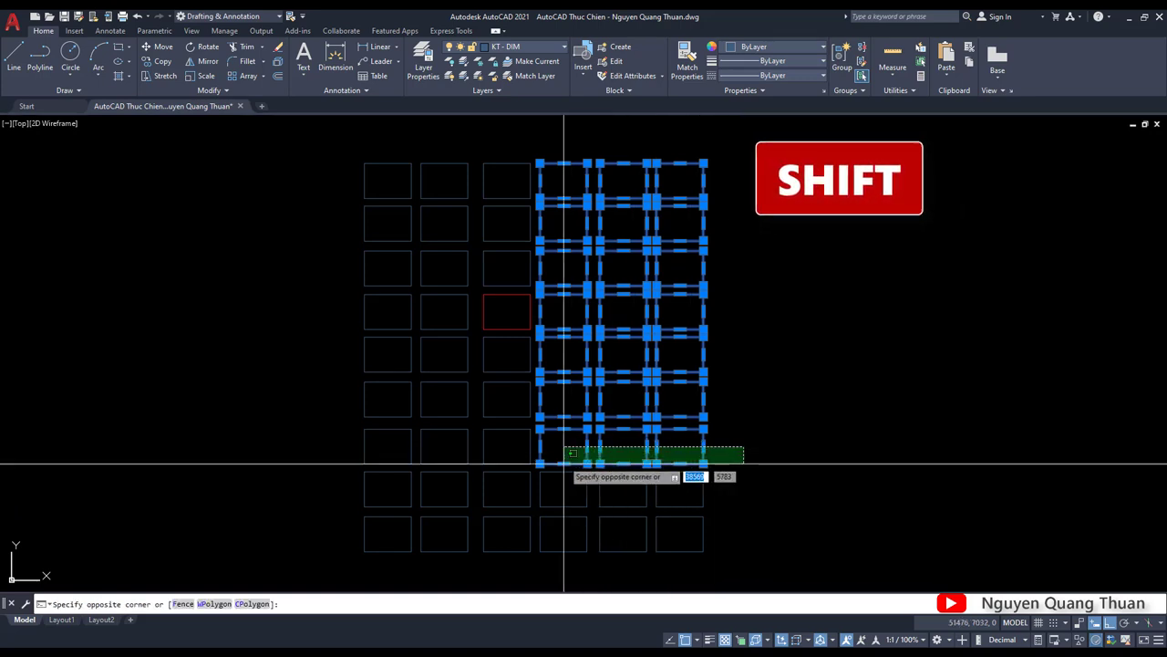
pyautogui.keyDown('shift'); pyautogui.click(532, 459); pyautogui.keyUp('shift')
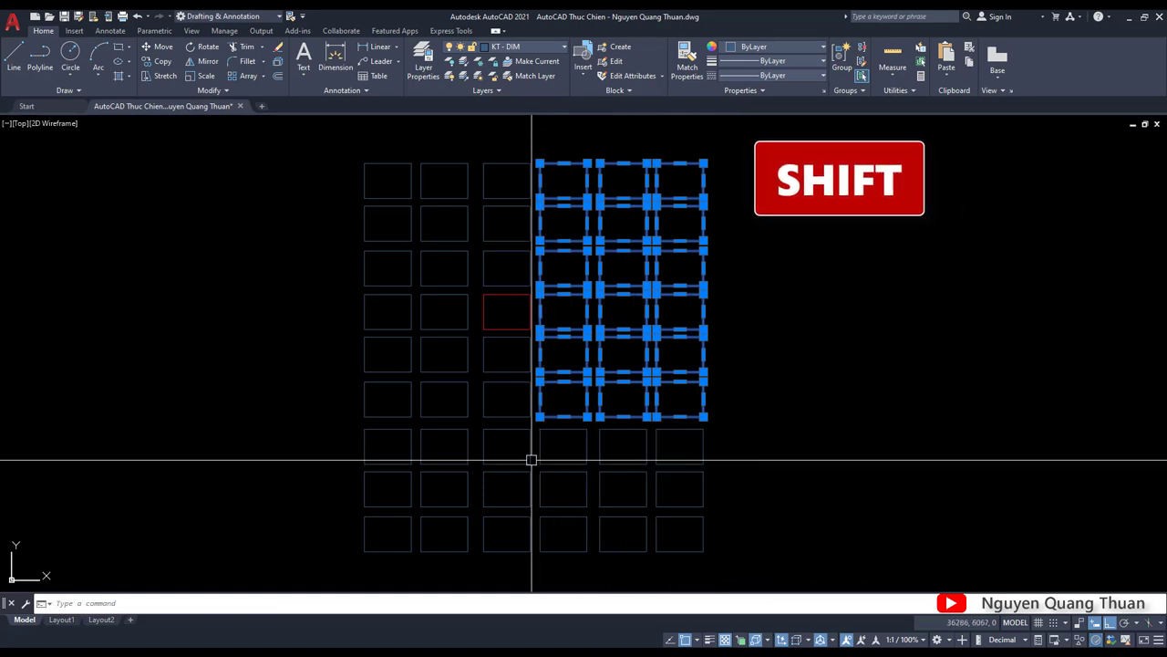
pyautogui.keyDown('shift'); pyautogui.click(736, 412); pyautogui.keyUp('shift')
pyautogui.keyDown('shift'); pyautogui.click(563, 413); pyautogui.keyUp('shift')
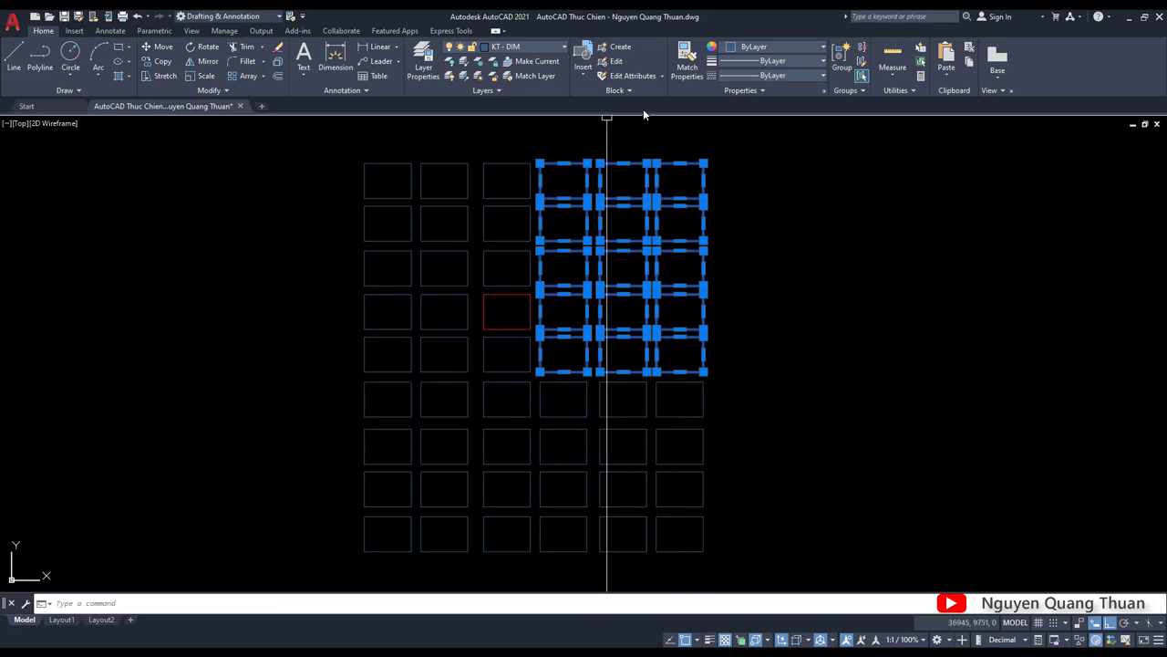
# Crossing-select the top rows, then deselect their bottom row.
pyautogui.moveTo(694, 161); pyautogui.dragTo(681, 203, button='middle')
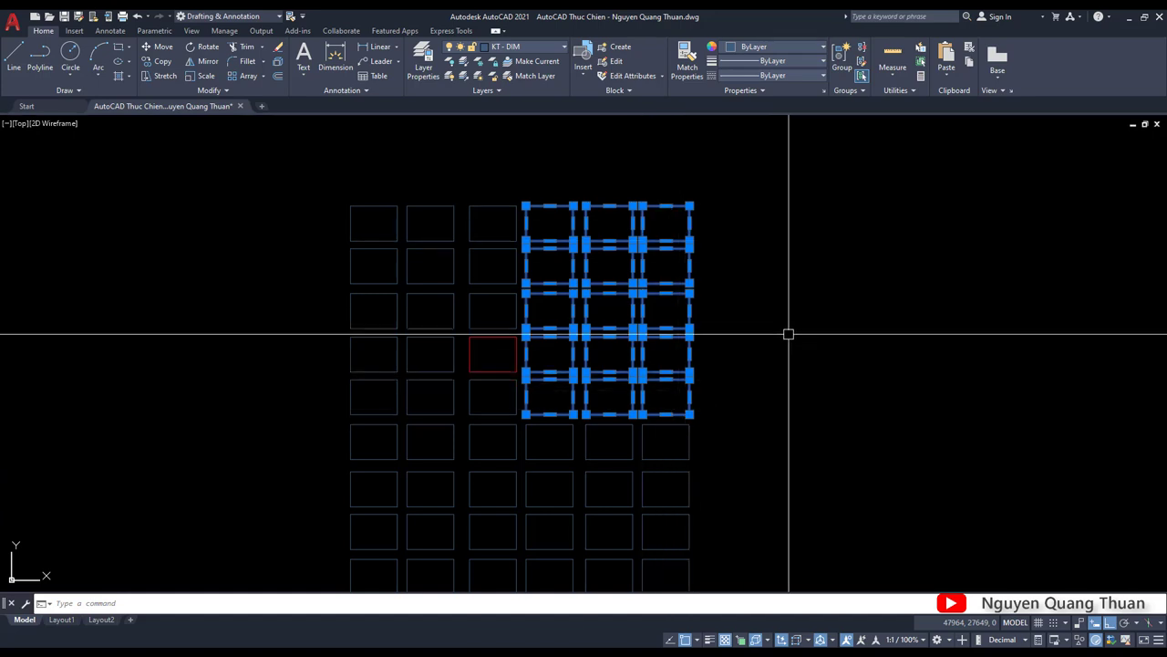
pyautogui.click(868, 176)
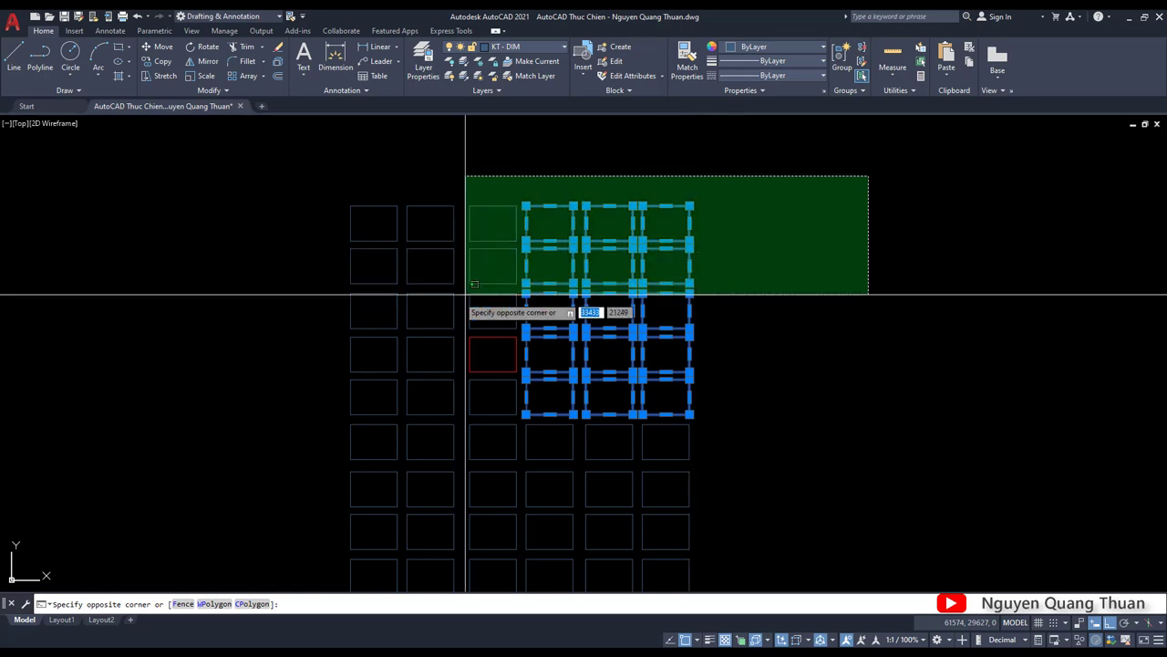
pyautogui.click(727, 381)
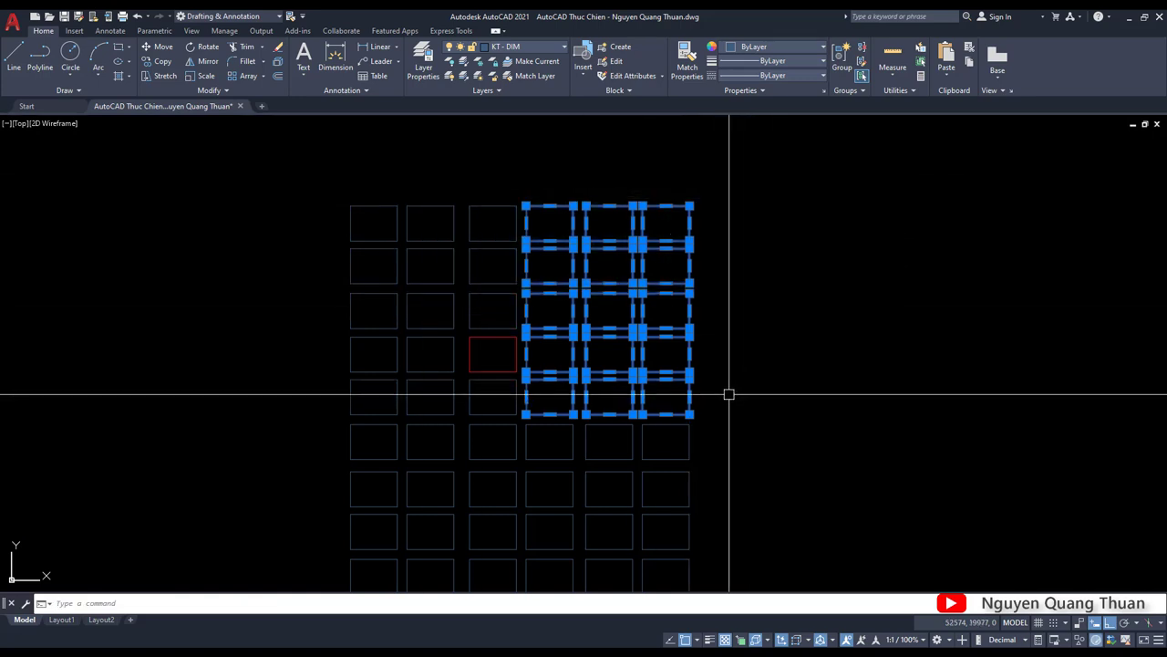
pyautogui.keyDown('shift'); pyautogui.click(727, 392); pyautogui.keyUp('shift')
pyautogui.keyDown('shift'); pyautogui.click(552, 416); pyautogui.keyUp('shift')
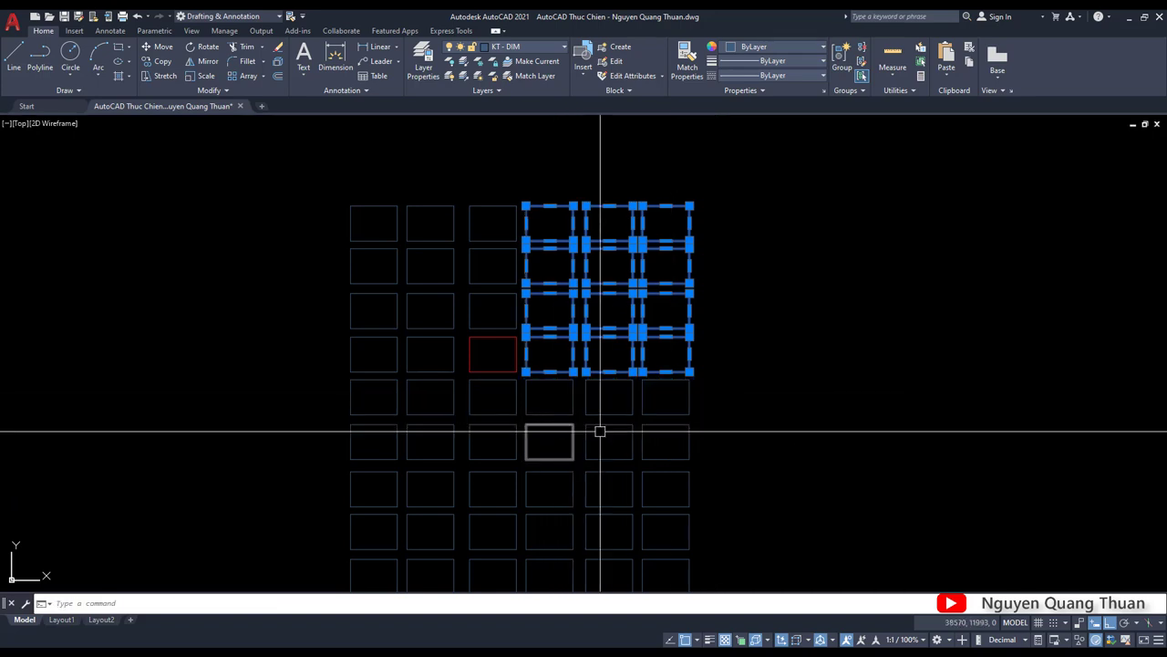
# Add three more rows back with crossing windows, then clear the whole selection.
pyautogui.click(715, 392)
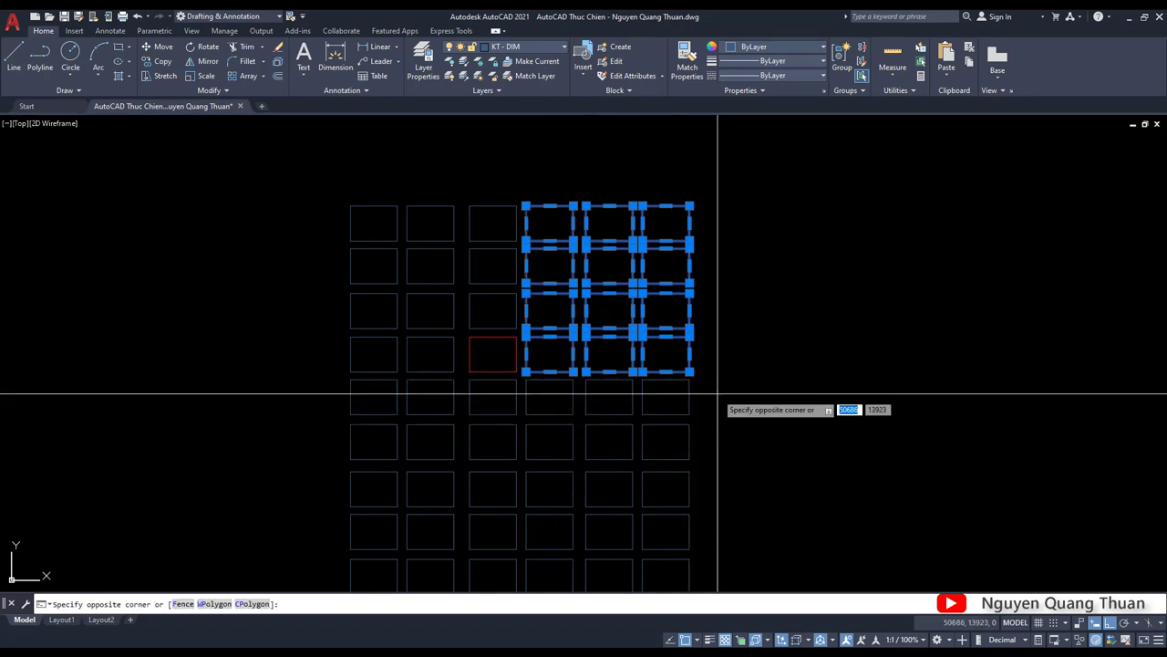
pyautogui.click(552, 416)
pyautogui.click(727, 437)
pyautogui.click(560, 448)
pyautogui.click(724, 486)
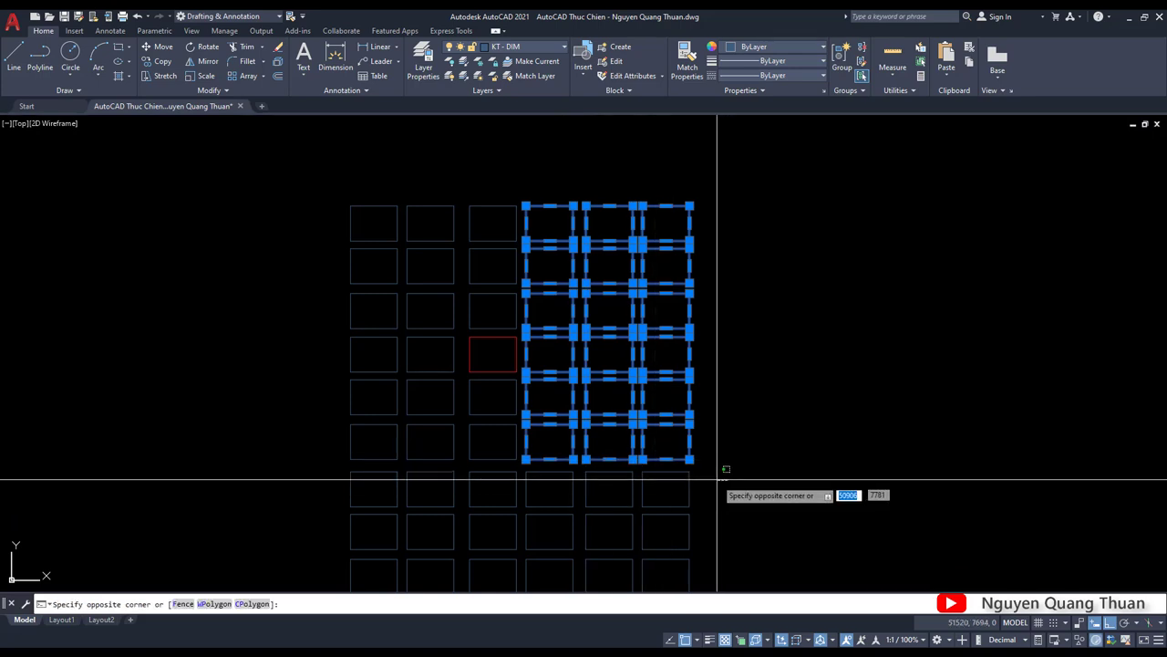
pyautogui.click(554, 490)
pyautogui.press('Escape')
pyautogui.moveTo(530, 310); pyautogui.dragTo(553, 270, button='middle')
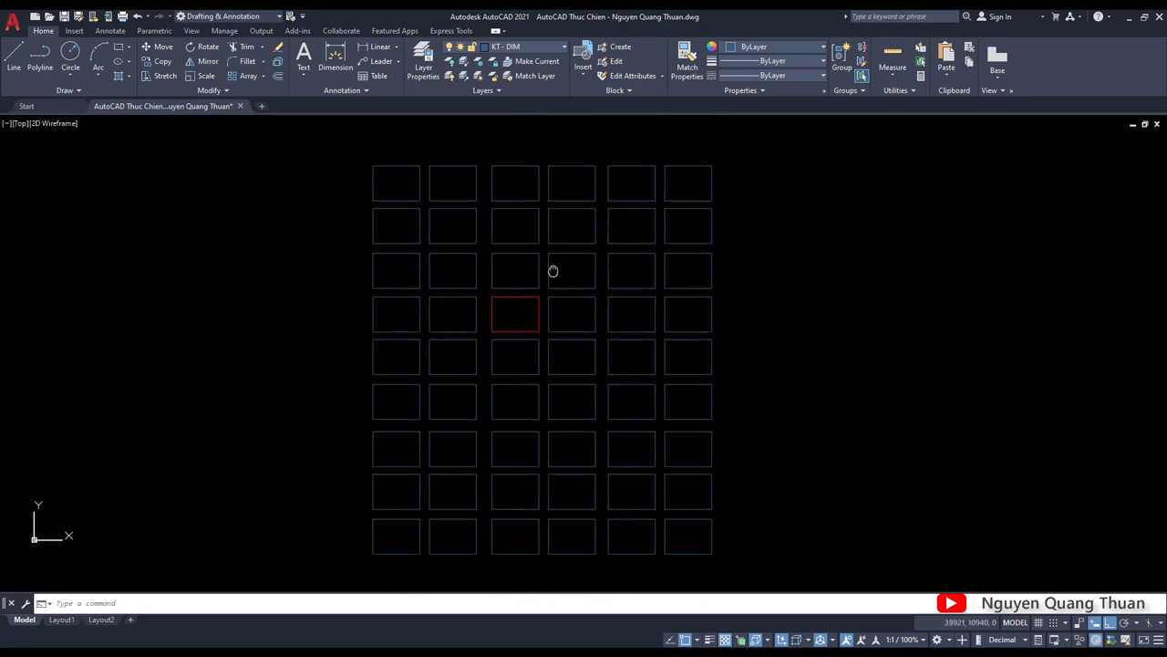
# Add a fifth Vùng Chọn topic, '5. Thay doi vung chon', after '4. Shift (bỏ chọn)'.
pyautogui.moveTo(722, 486)
pyautogui.mouseDown(button='middle')
pyautogui.moveTo(771, 482)
pyautogui.moveTo(742, 492)
pyautogui.moveTo(711, 475)
pyautogui.mouseUp(button='middle')
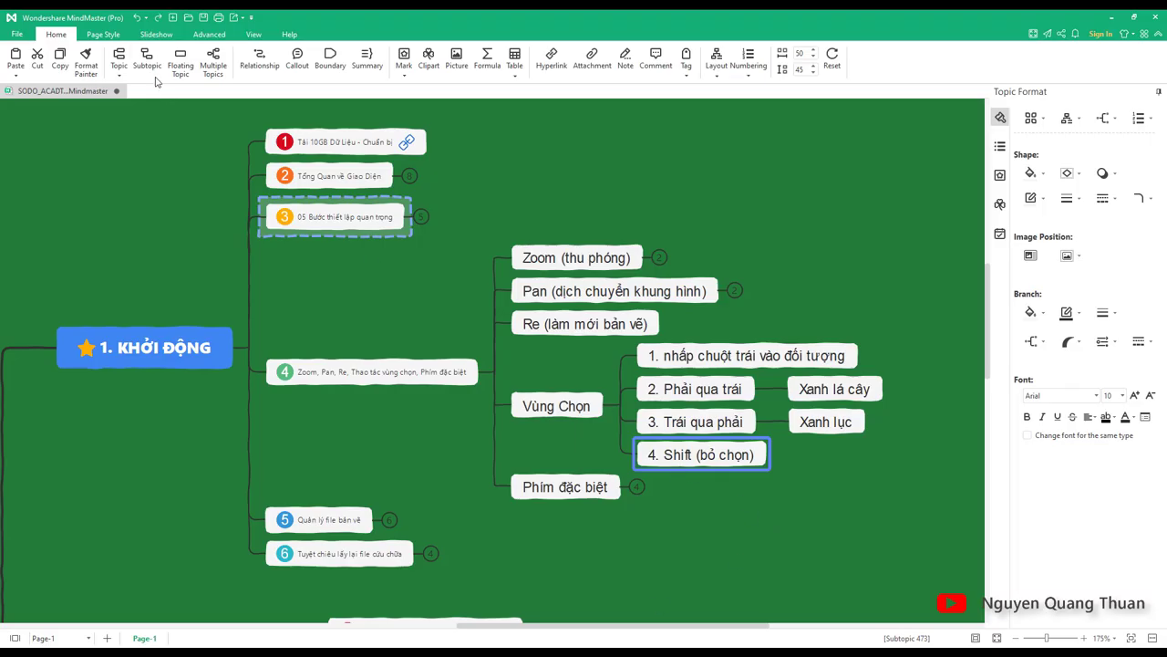
pyautogui.click(143, 64)
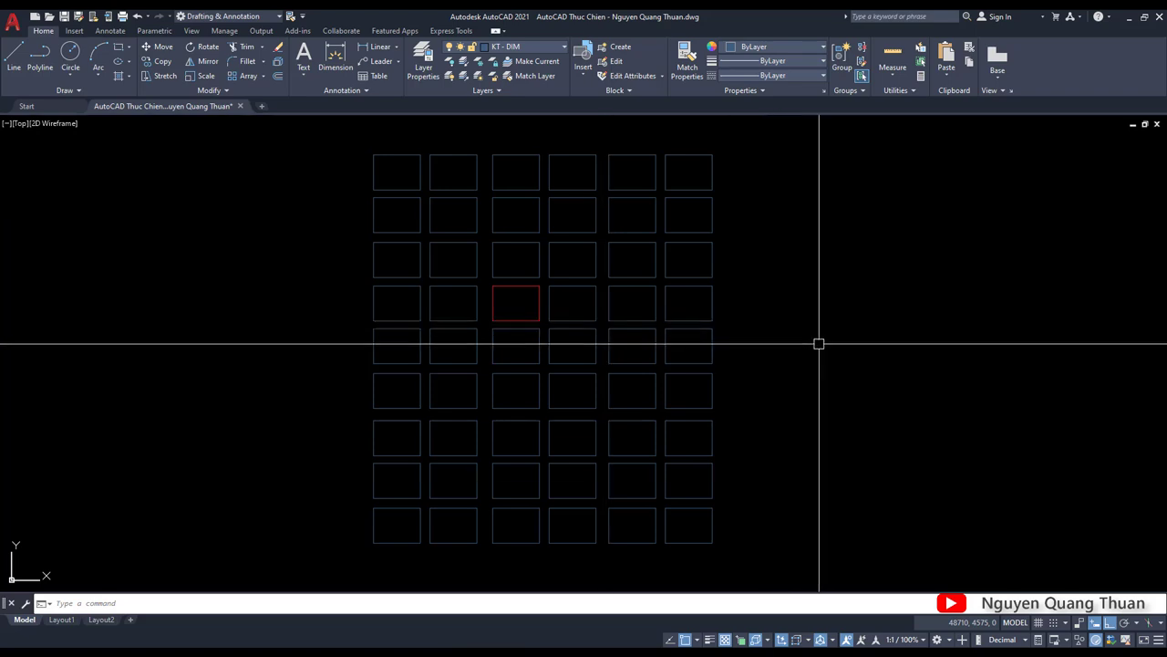
pyautogui.click(866, 335)
pyautogui.click(835, 320)
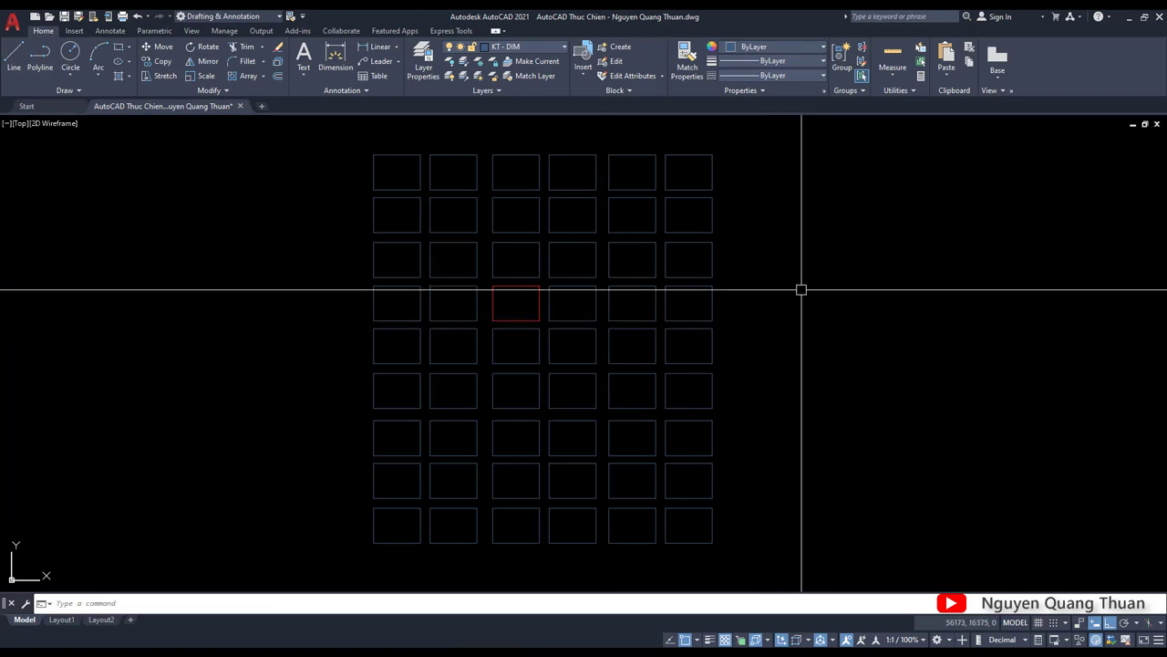
pyautogui.write('op')
pyautogui.press('Return')
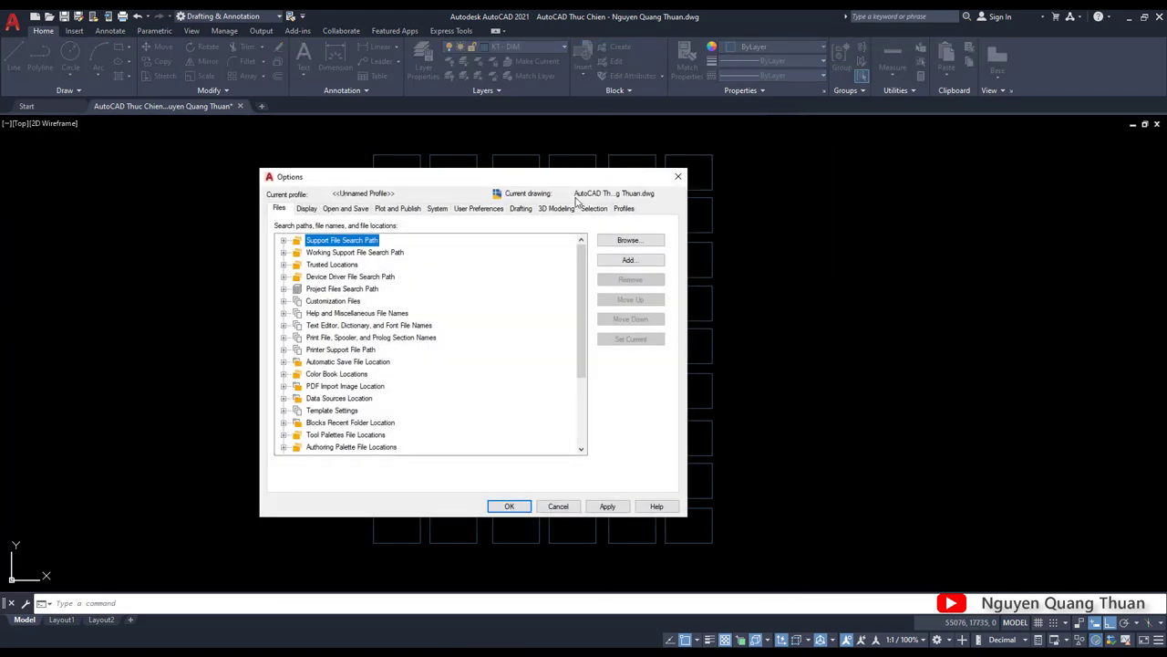
pyautogui.click(560, 215)
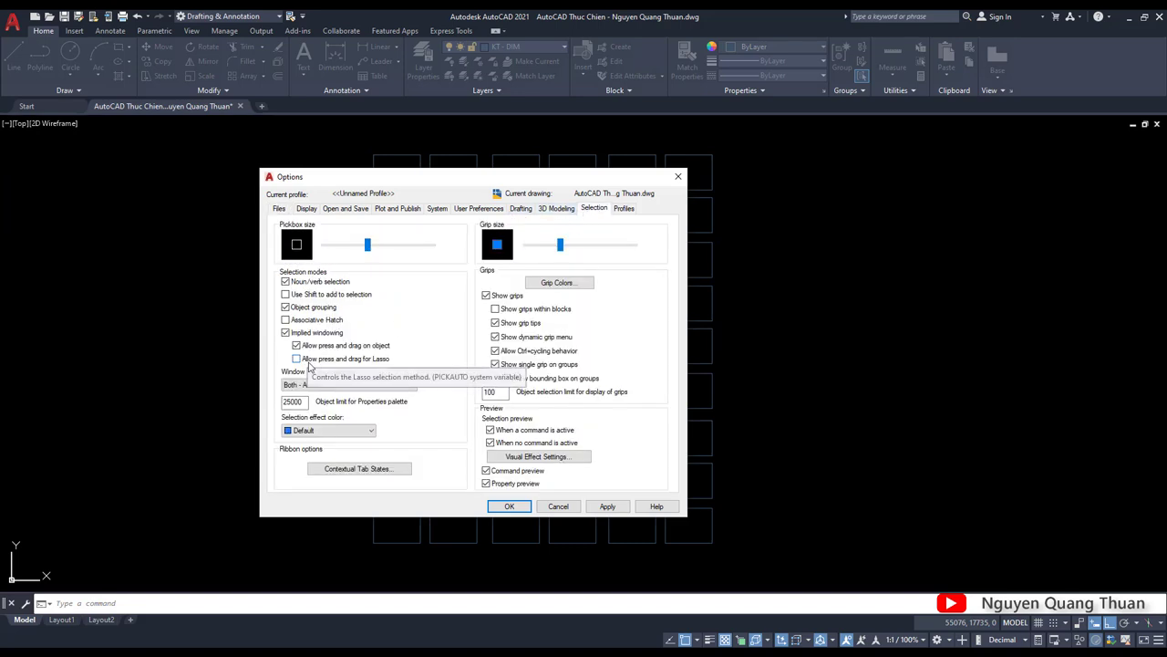
pyautogui.click(532, 506)
pyautogui.moveTo(928, 202)
pyautogui.mouseDown()
pyautogui.moveTo(822, 207)
pyautogui.moveTo(782, 279)
pyautogui.moveTo(749, 361)
pyautogui.moveTo(798, 454)
pyautogui.moveTo(802, 490)
pyautogui.moveTo(763, 378)
pyautogui.mouseUp()
pyautogui.click(798, 455)
pyautogui.click(793, 253)
pyautogui.moveTo(792, 252)
pyautogui.mouseDown()
pyautogui.moveTo(815, 325)
pyautogui.moveTo(771, 292)
pyautogui.mouseUp()
pyautogui.click(827, 271)
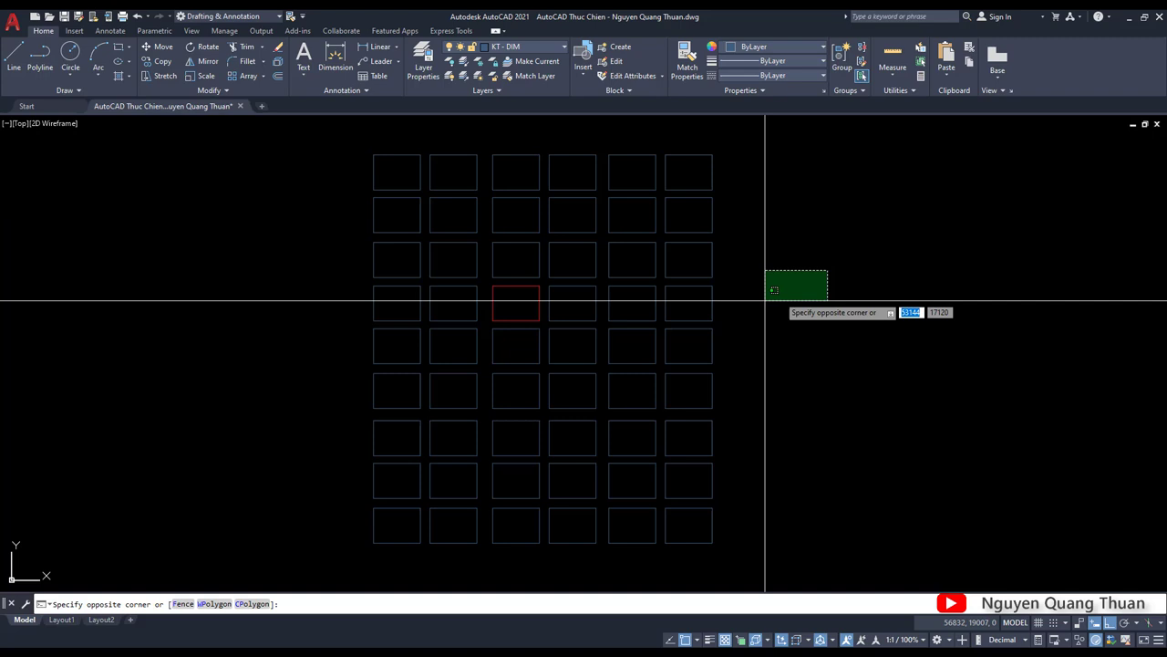
# Finish a crossing selection on the right column, then try window and crossing selections.
pyautogui.click(690, 342)
pyautogui.press('Escape')
pyautogui.click(755, 219)
pyautogui.click(855, 323)
pyautogui.click(912, 337)
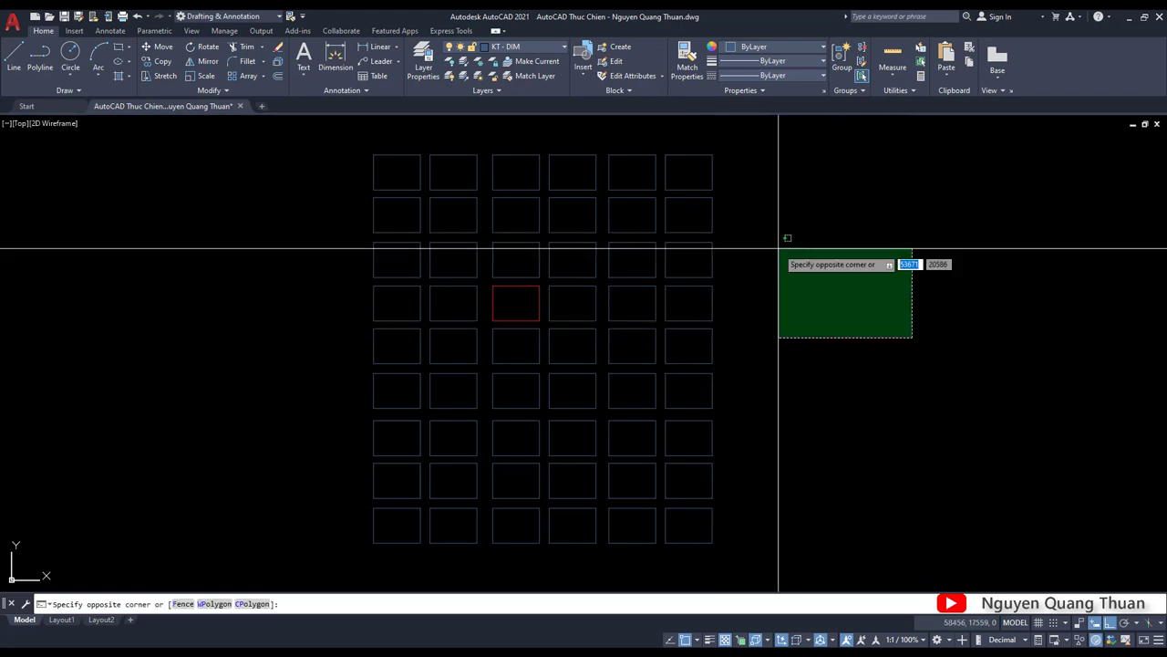
pyautogui.click(778, 247)
# In OPTIONS, uncheck 'Allow press and drag for Lasso' and apply it.
pyautogui.write('p')
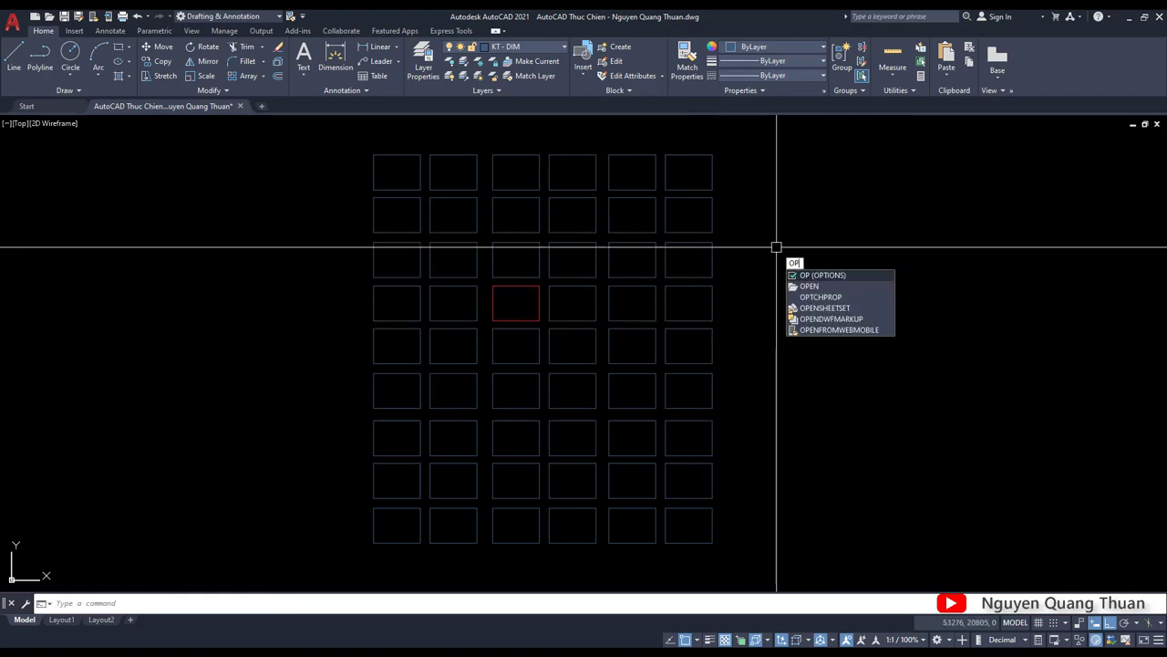
pyautogui.click(819, 275)
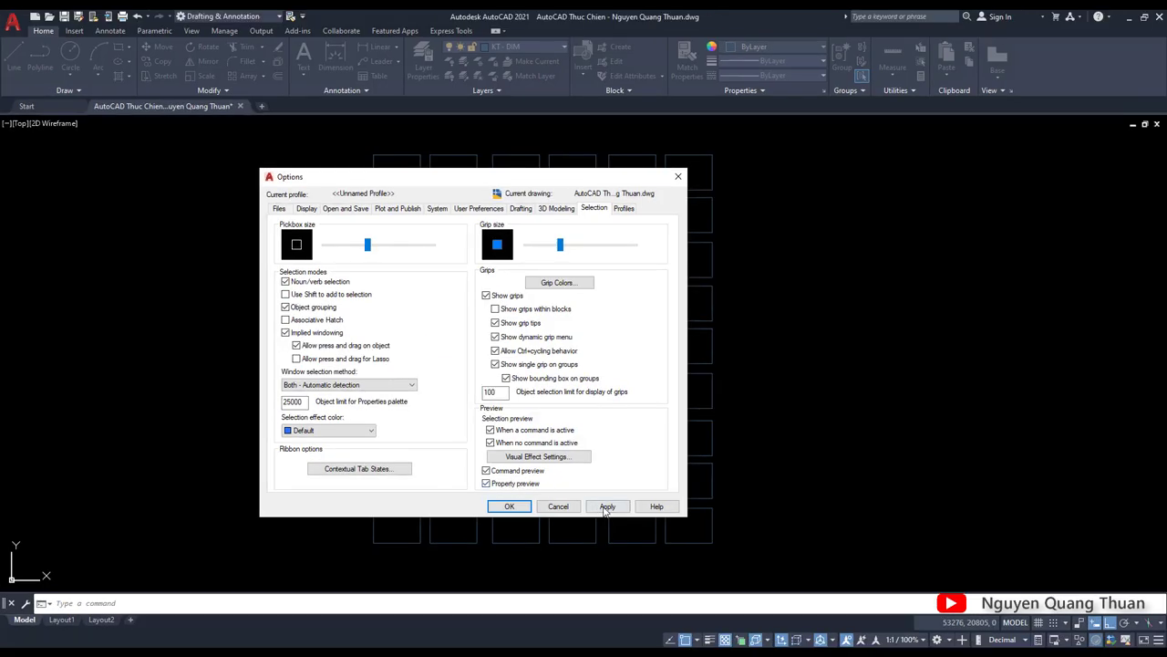
pyautogui.click(509, 507)
pyautogui.click(851, 243)
# Try a crossing window and a window selection right of the rectangle grid, with lasso off.
pyautogui.click(803, 308)
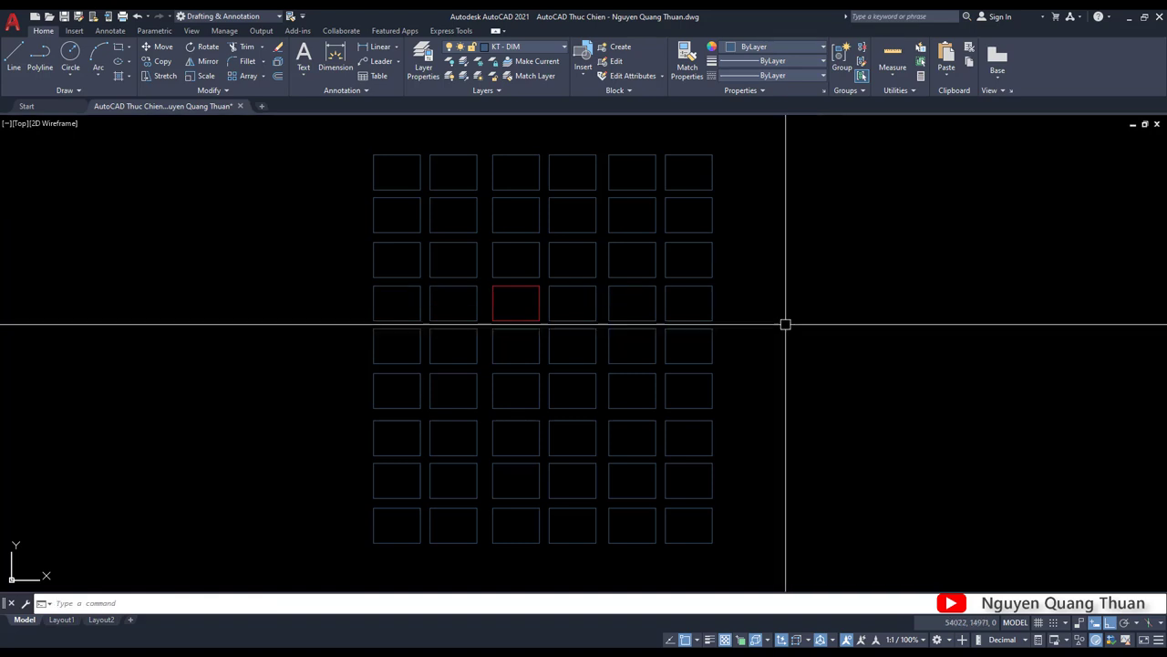
pyautogui.click(896, 223)
pyautogui.click(803, 305)
pyautogui.click(760, 229)
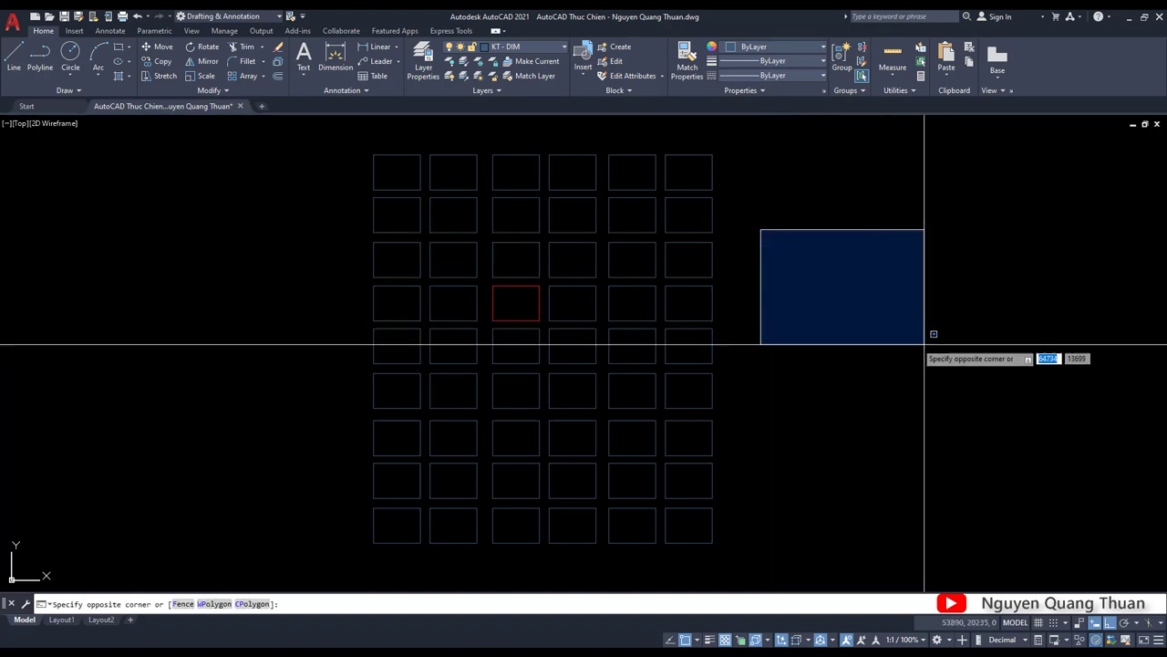
pyautogui.click(946, 365)
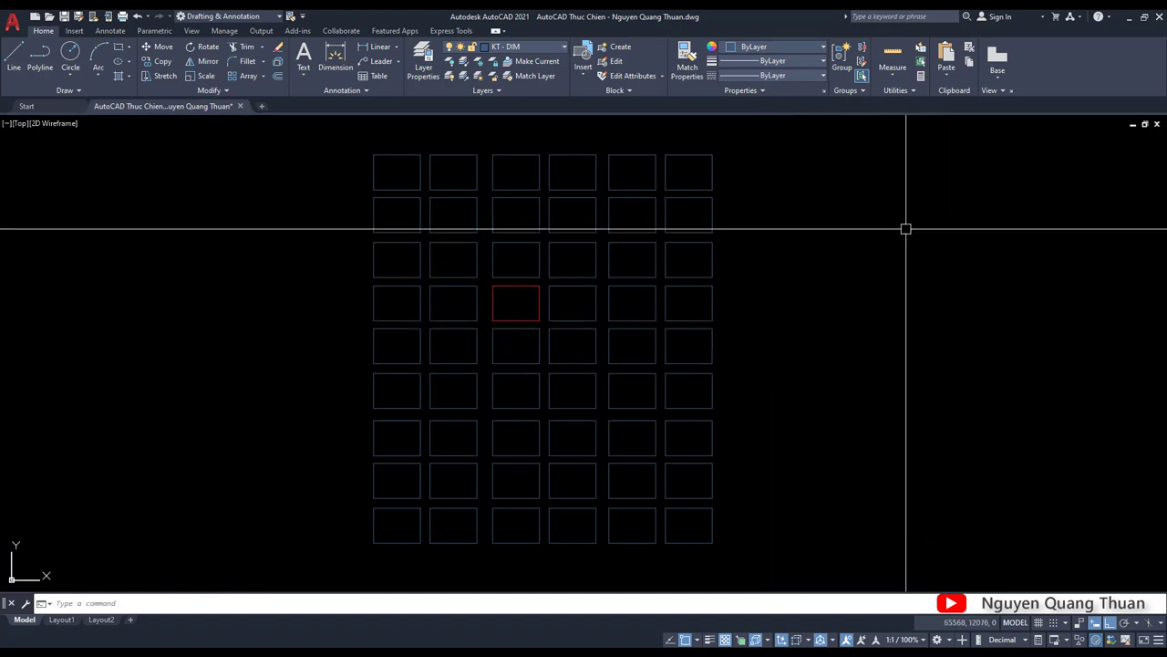
pyautogui.click(905, 219)
pyautogui.click(882, 214)
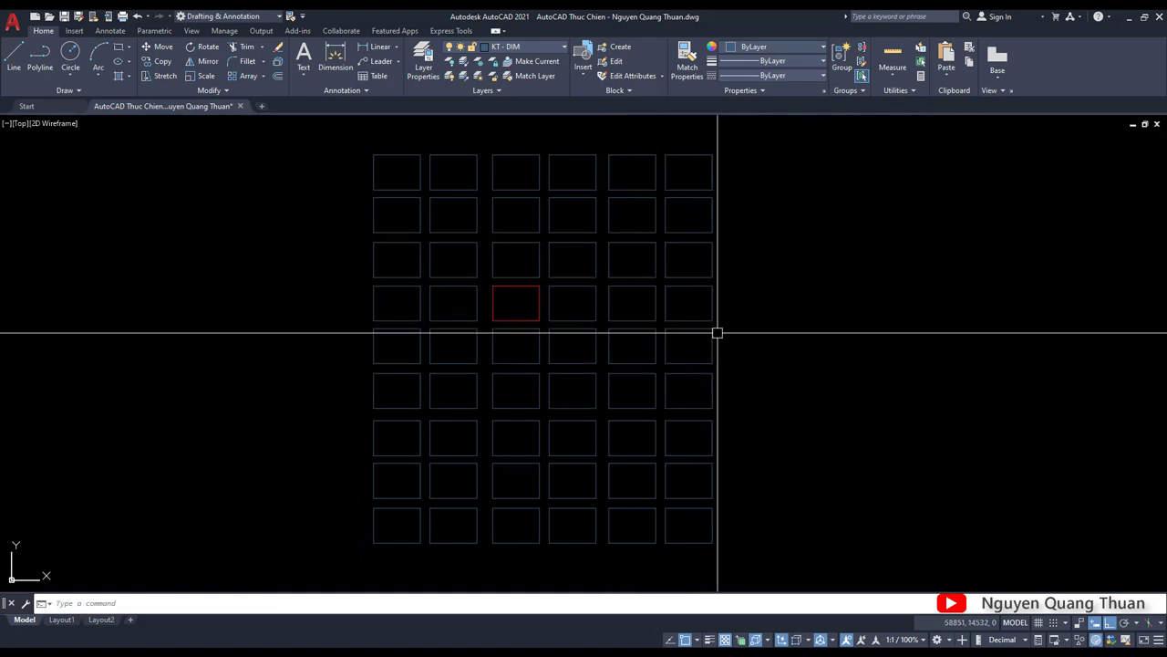
# Draw one more selection window beside the grid, then bring MindMaster to the front.
pyautogui.moveTo(775, 304); pyautogui.dragTo(775, 305, button='middle')
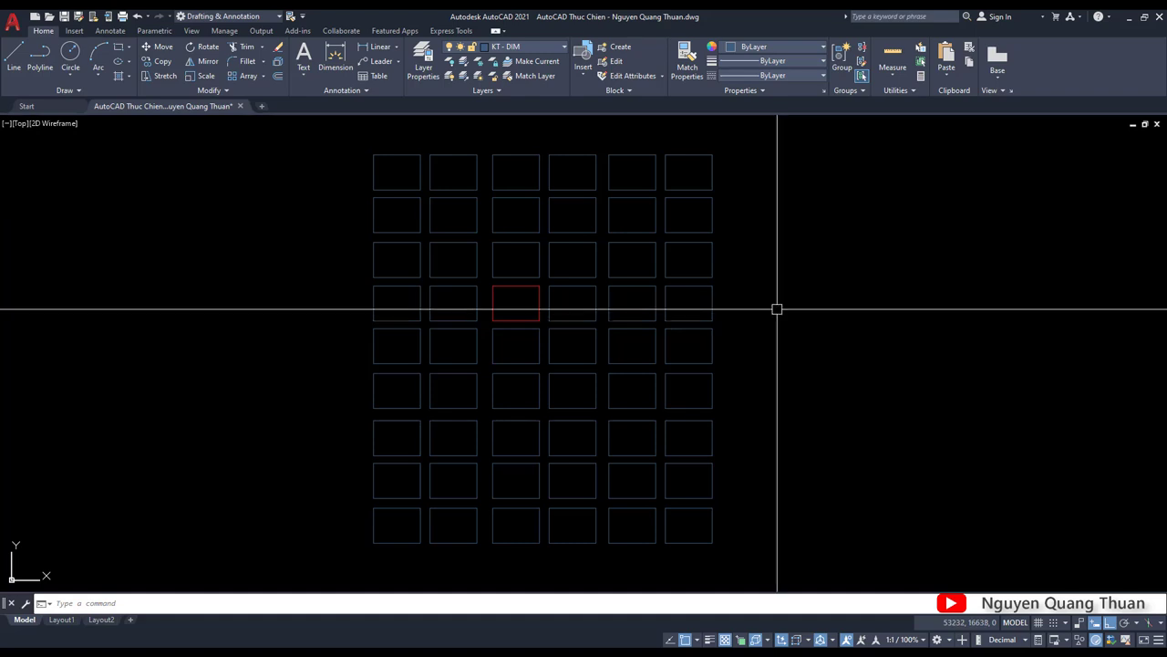
pyautogui.click(777, 310)
pyautogui.click(847, 352)
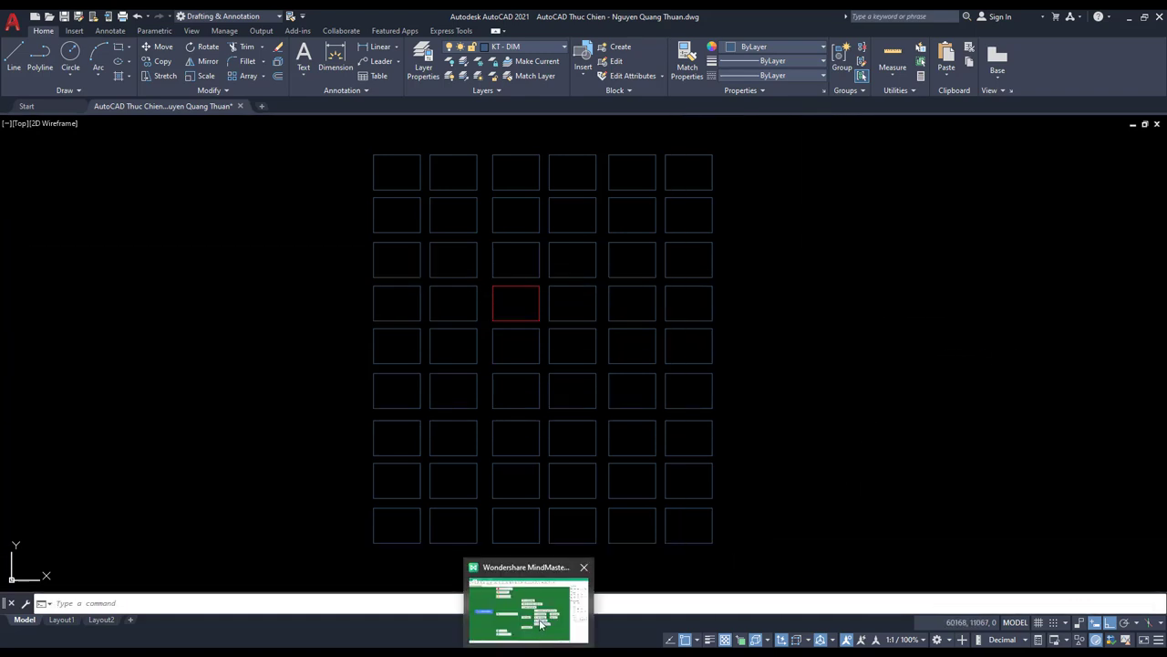
pyautogui.click(540, 623)
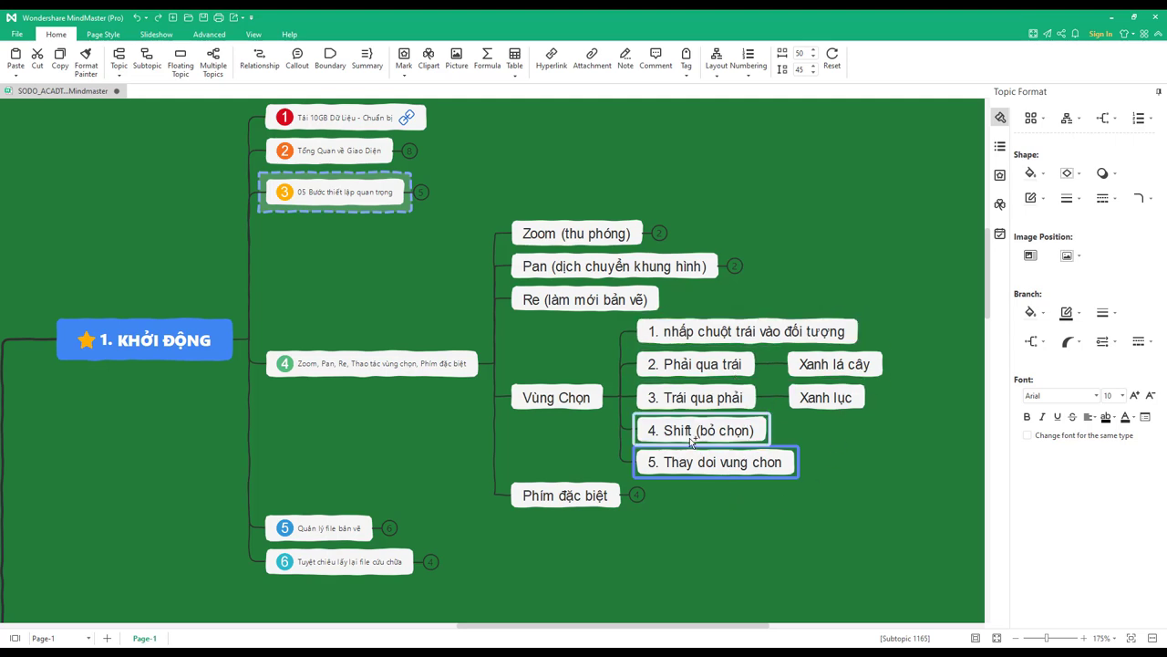
# Zoom the mind map out from 175% to 55% to show the whole AUTOCAD THỰC CHIẾN map.
pyautogui.keyDown('ctrl'); pyautogui.scroll(-5, 692, 441); pyautogui.keyUp('ctrl')
pyautogui.keyDown('ctrl'); pyautogui.scroll(-3, 691, 443); pyautogui.keyUp('ctrl')
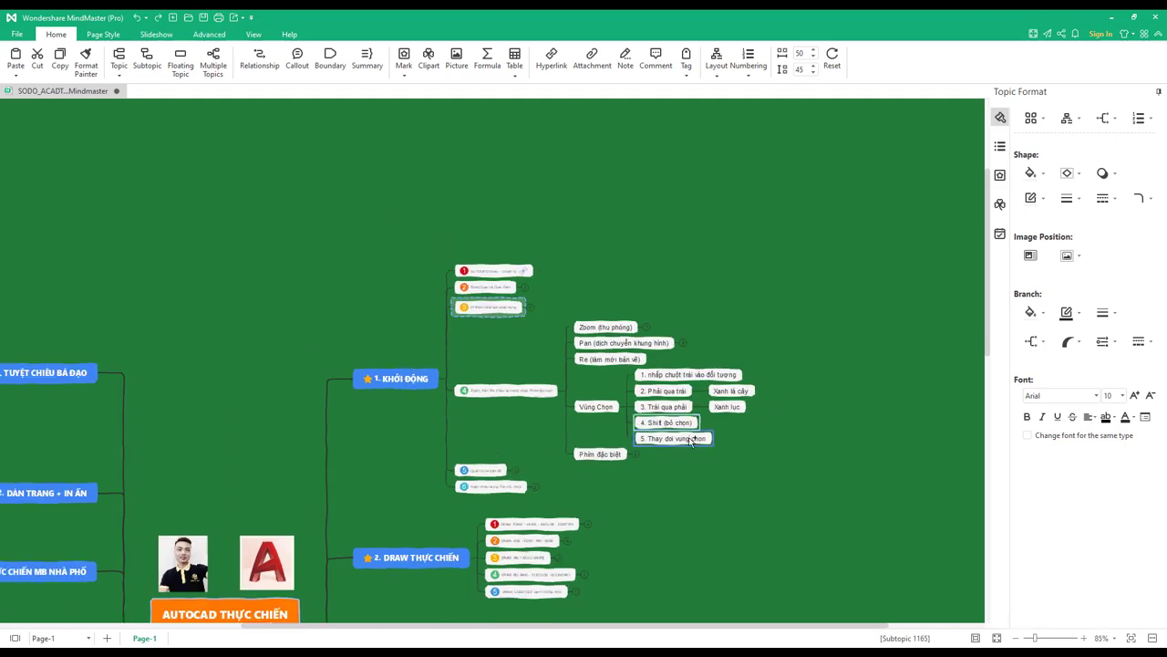
pyautogui.keyDown('ctrl'); pyautogui.scroll(-2, 689, 433); pyautogui.keyUp('ctrl')
pyautogui.scroll(-2, 793, 418)
pyautogui.keyDown('ctrl'); pyautogui.scroll(-2, 794, 424); pyautogui.keyUp('ctrl')
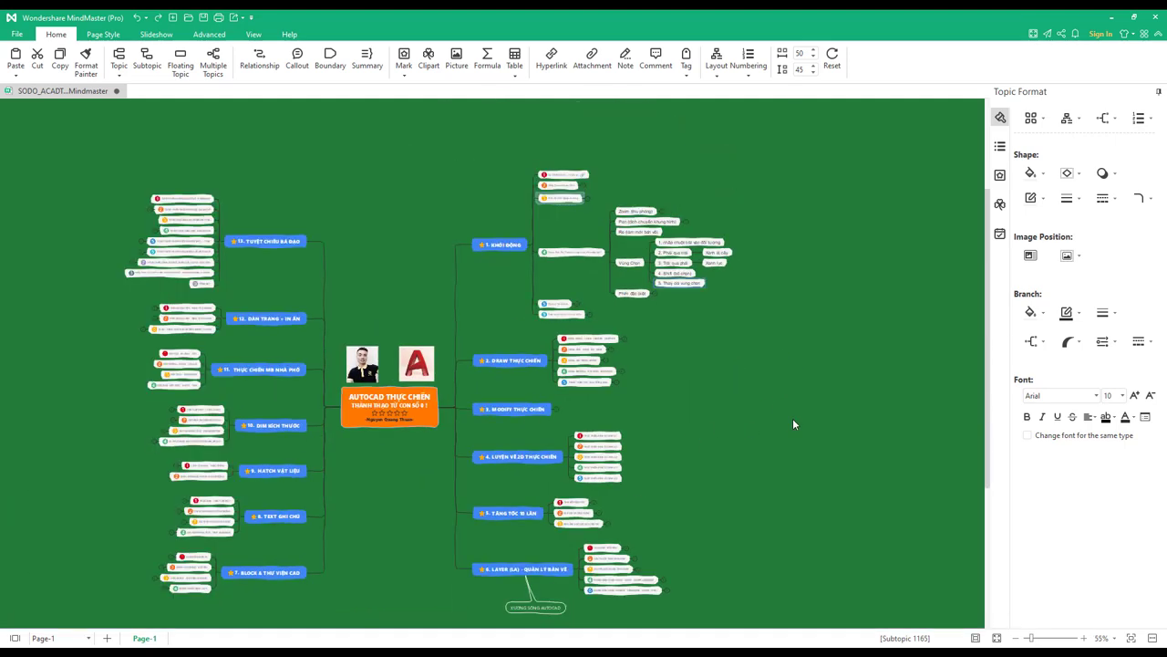